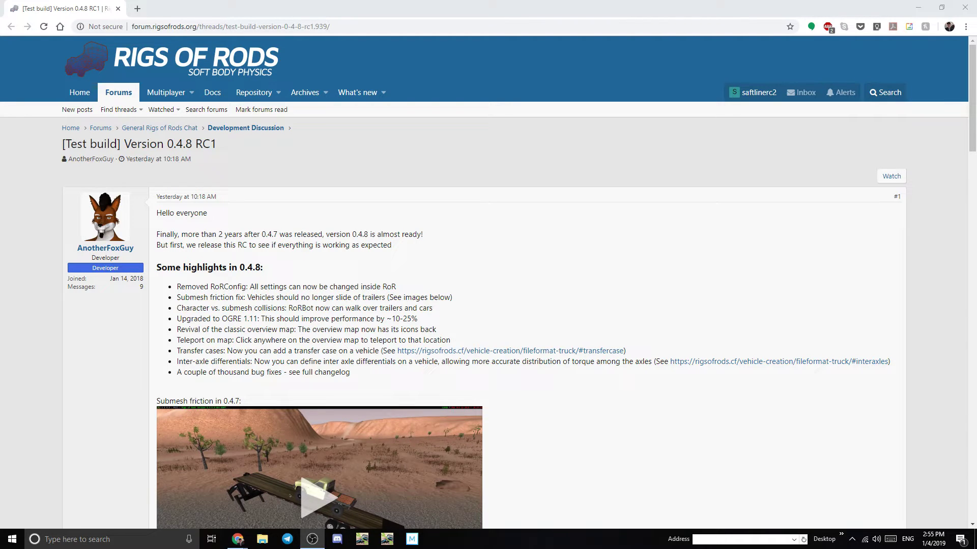
- Scroll the RC1 thread to the 'Download with the itch.io desktop app (Recommended)' section and open the itch link
scroll(793, 294, "down", 5)
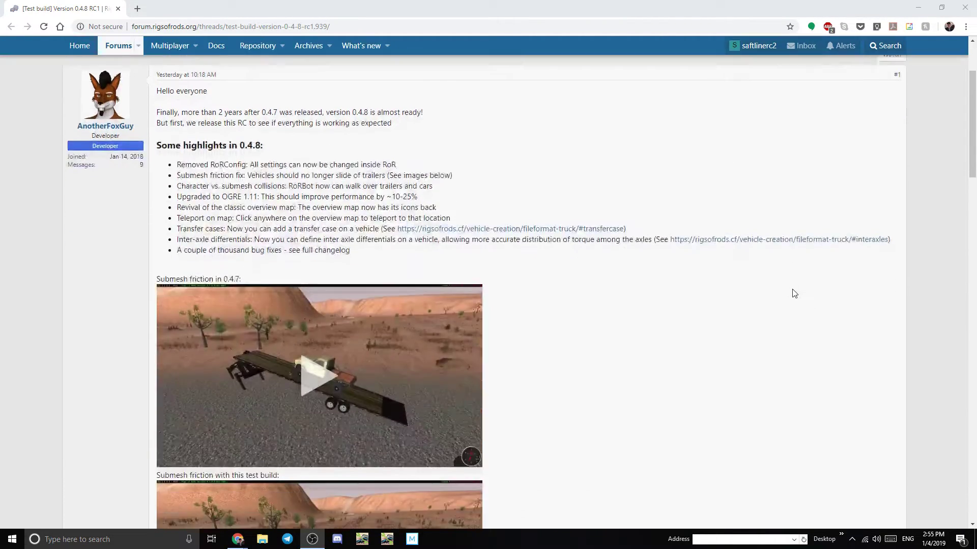
scroll(794, 293, "down", 5)
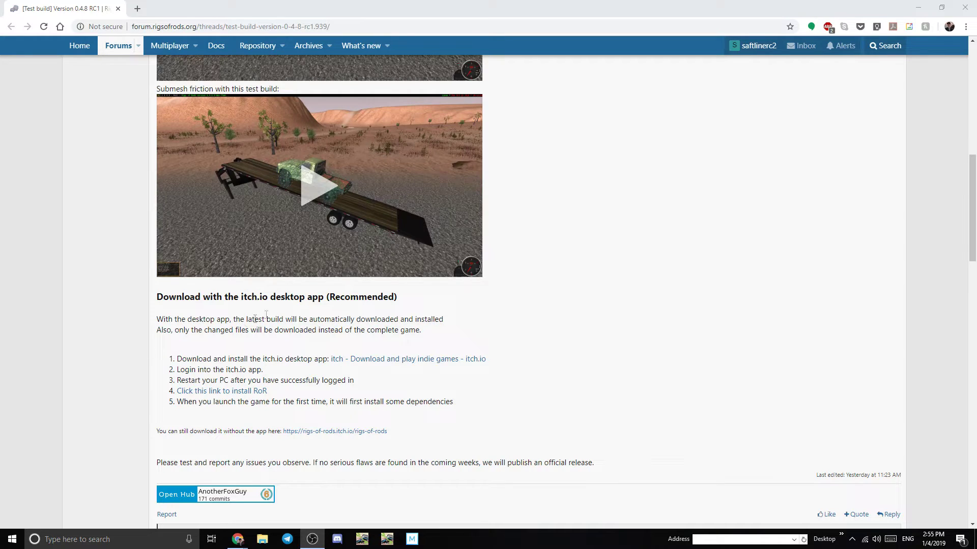
left_click_drag(241, 298, 269, 297)
left_click(316, 308)
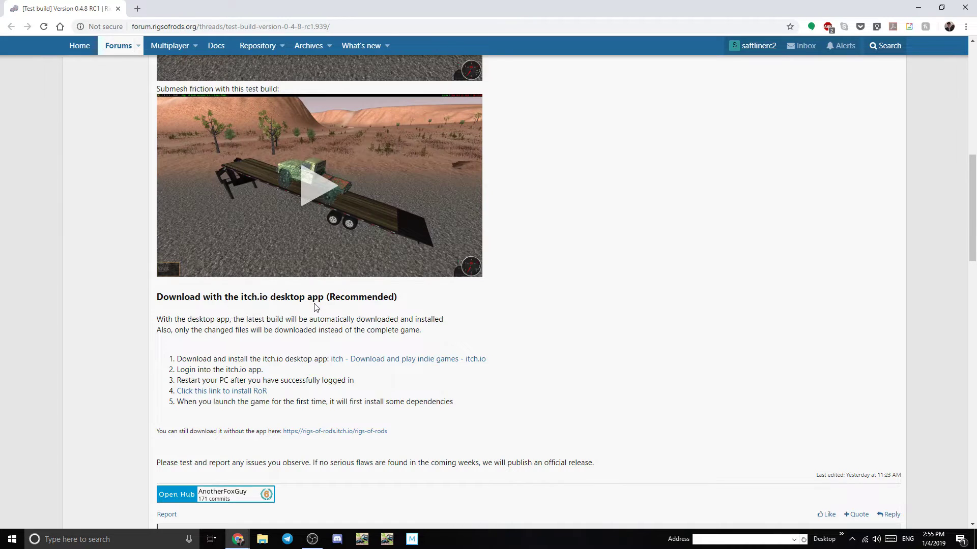
left_click_drag(326, 297, 404, 303)
left_click(454, 296)
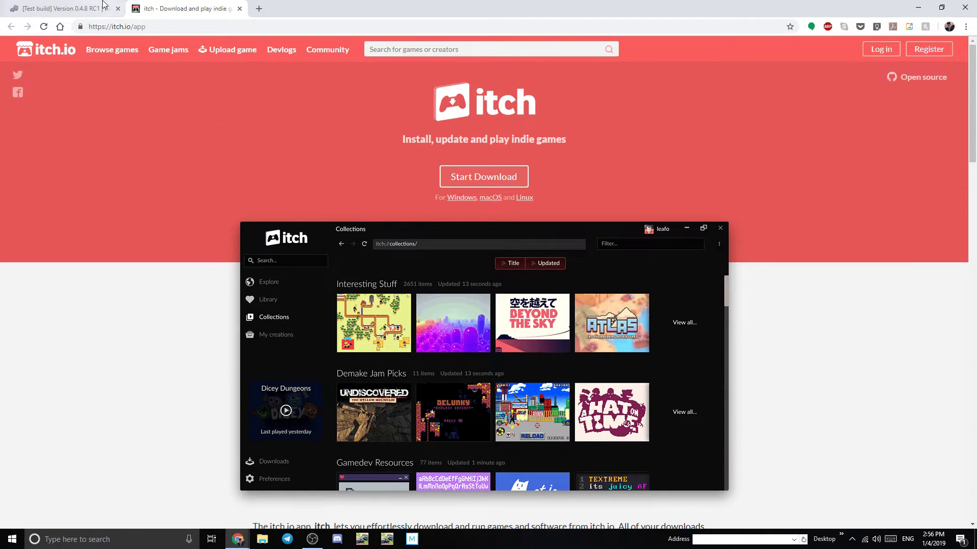
left_click(104, 5)
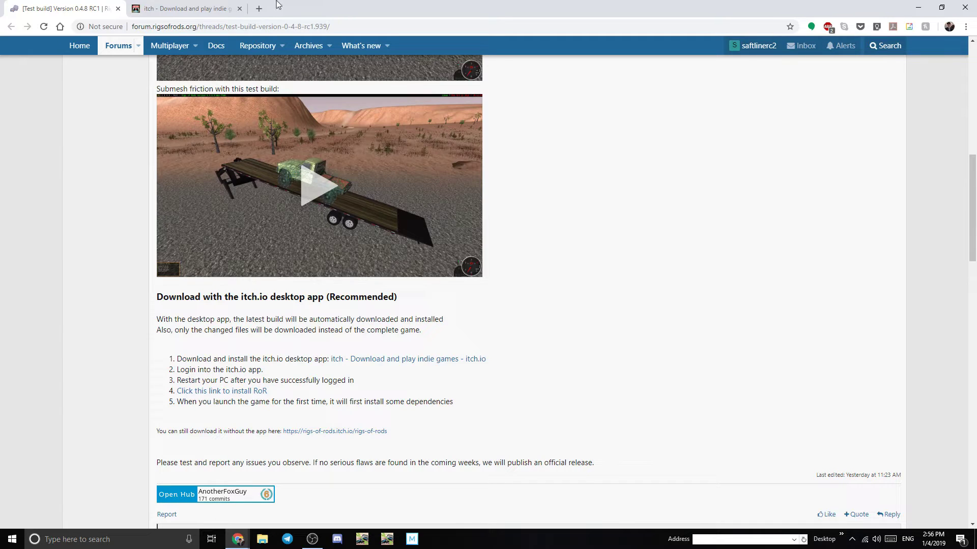
- Register a new itch.io account with the Terms of Service accepted, declining to save the password
left_click(207, 7)
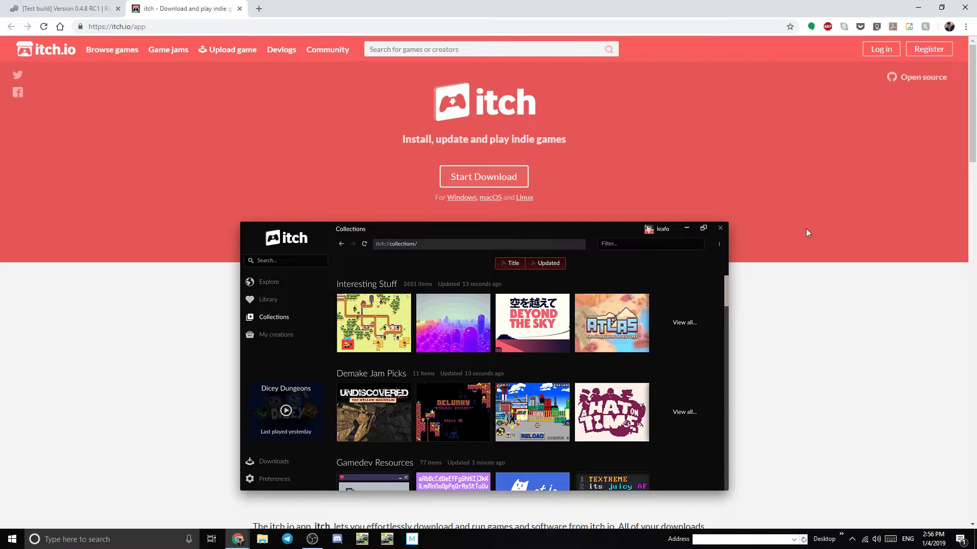
left_click(932, 50)
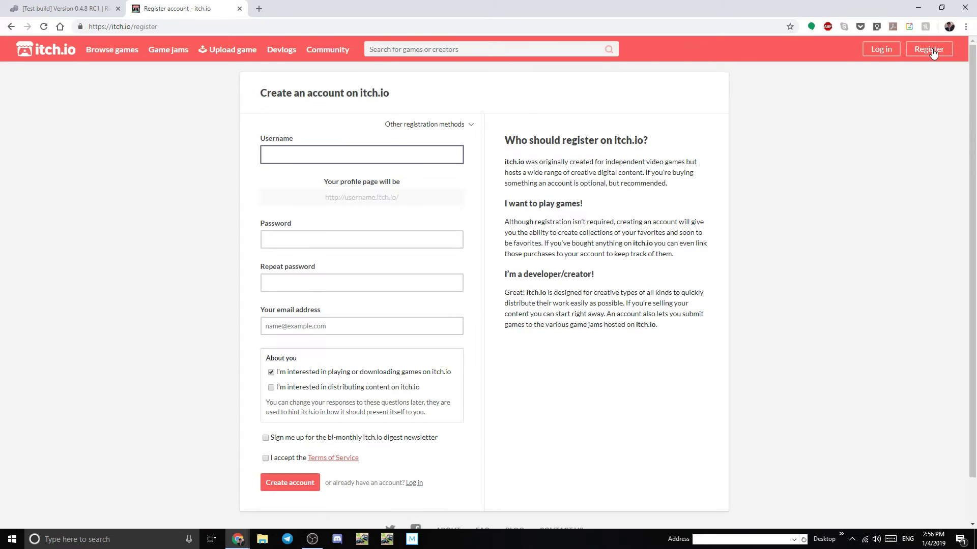
scroll(212, 282, "down", 2)
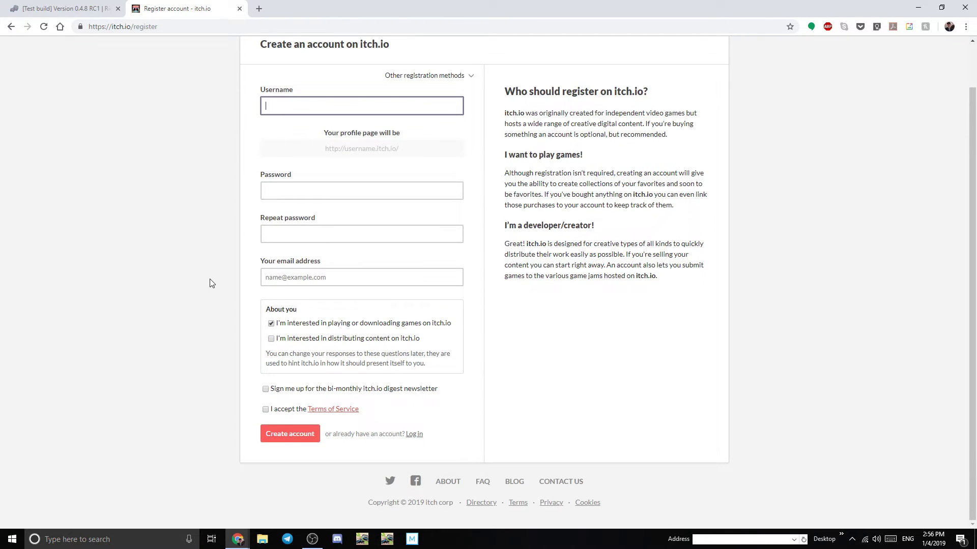
scroll(212, 283, "up", 2)
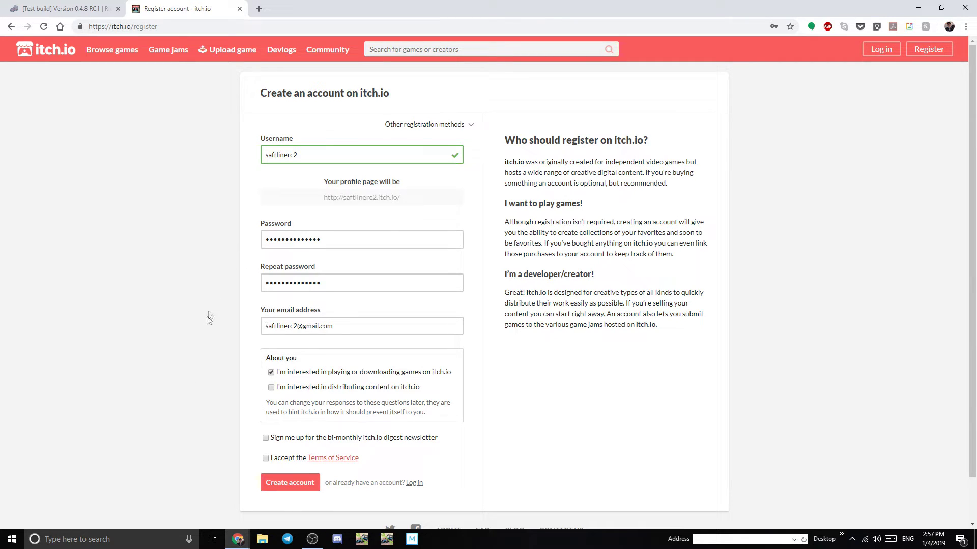
left_click(265, 458)
left_click(288, 484)
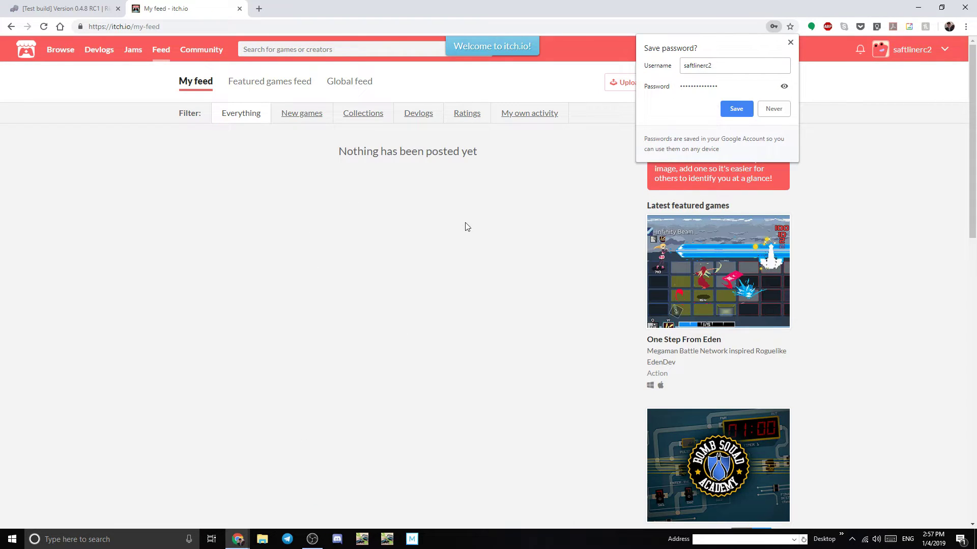
left_click(790, 43)
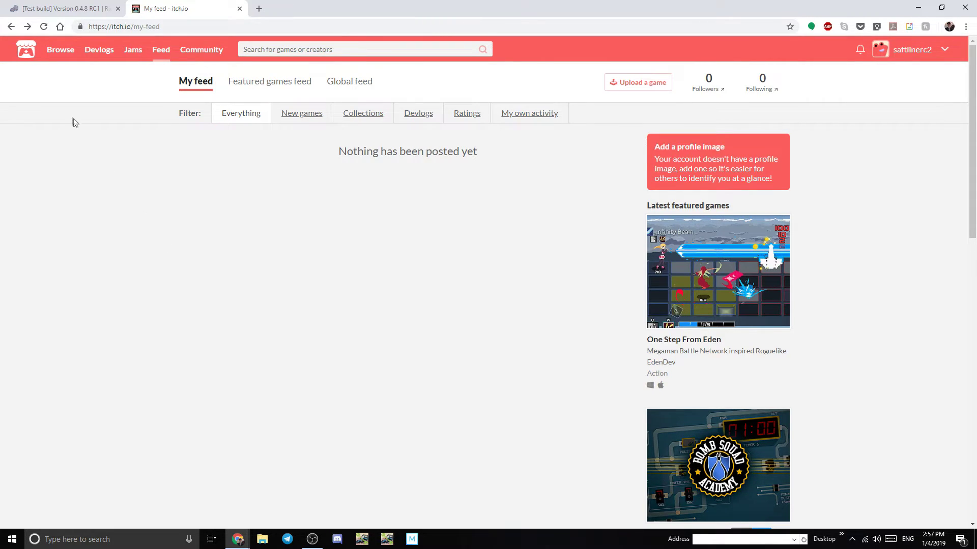
- Download itch-setup.exe from the itch.io desktop app page and run it
left_click(24, 53)
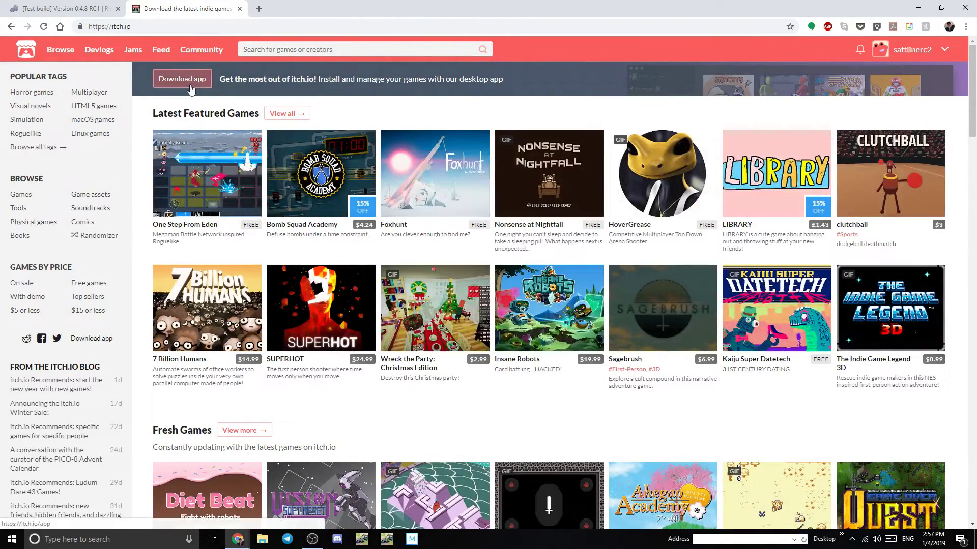
left_click(182, 80)
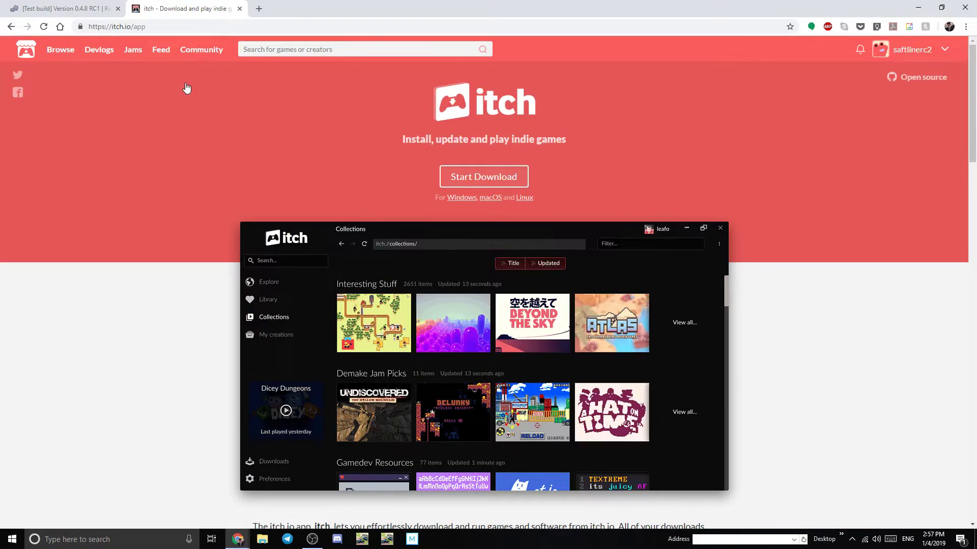
left_click(479, 179)
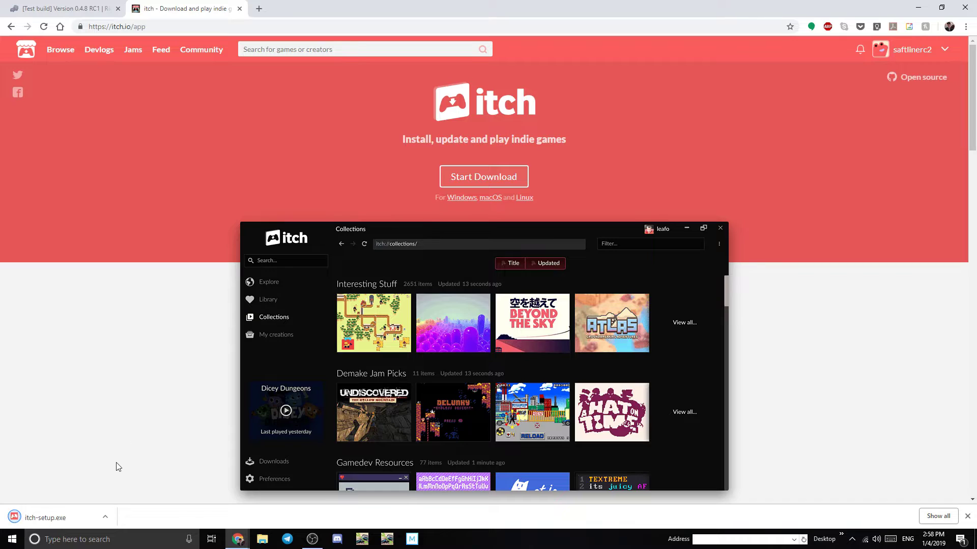
left_click(64, 517)
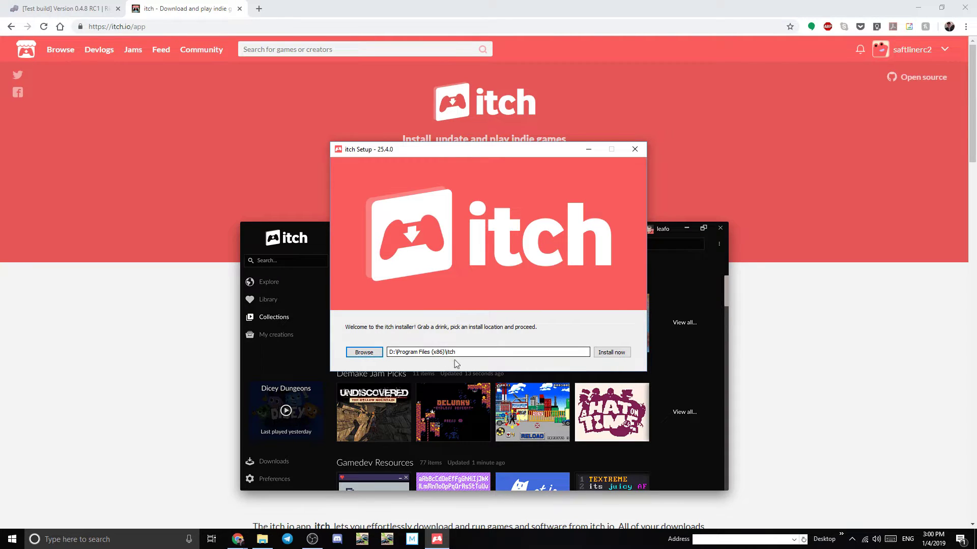
- Install the itch app into D:\Program Files (x86)\itch with Install now
left_click(612, 352)
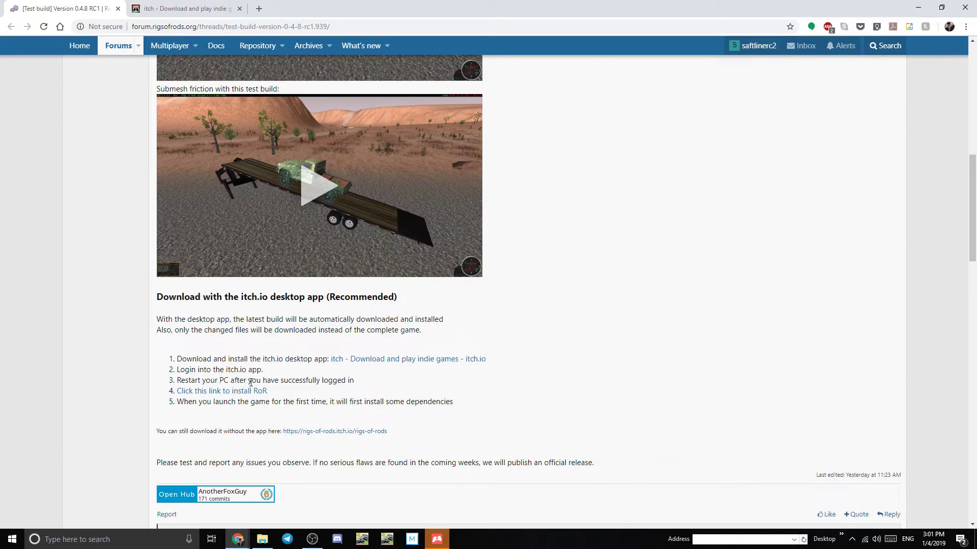
- Log in to the itch app with the new account's username and pasted password, then close it
left_click(199, 7)
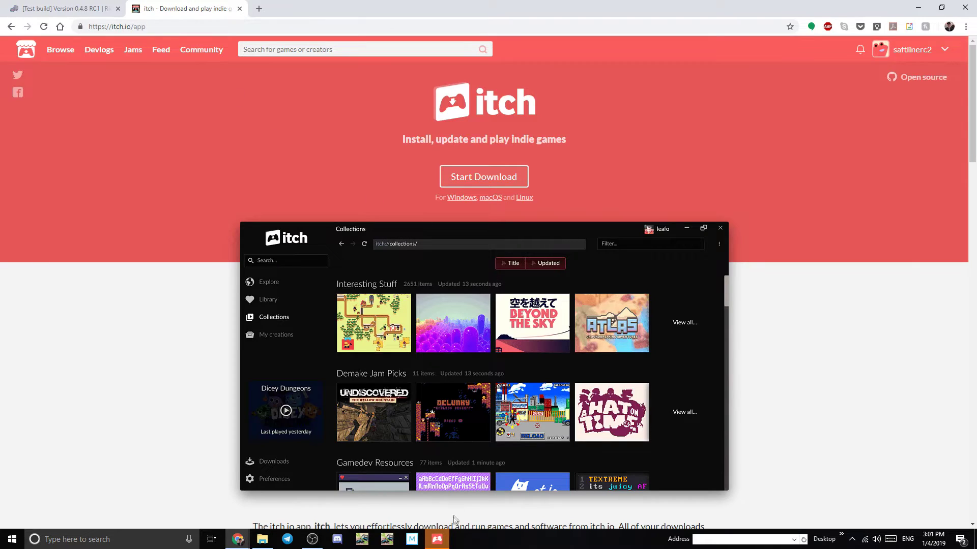
left_click(437, 539)
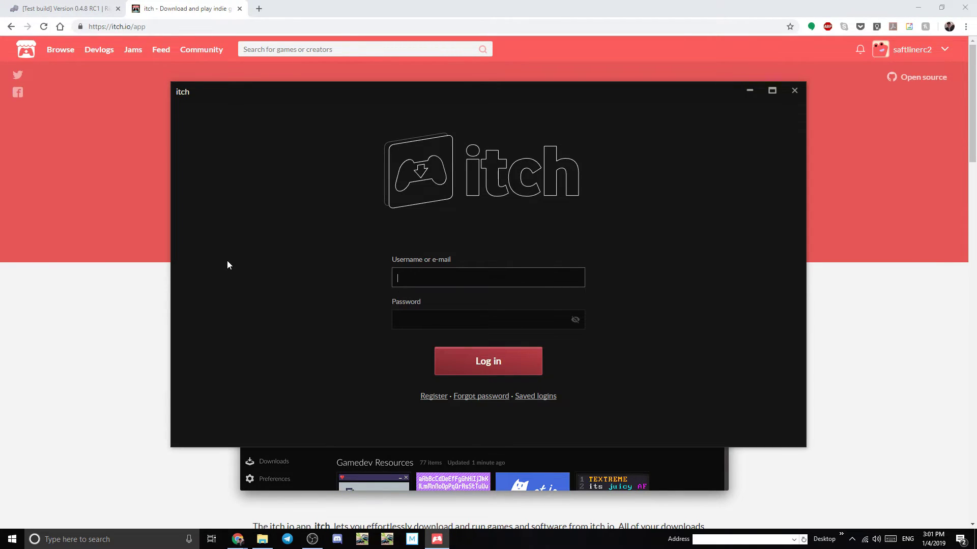
type("saftlinerc2")
key("Tab")
key("ctrl+v")
left_click(467, 359)
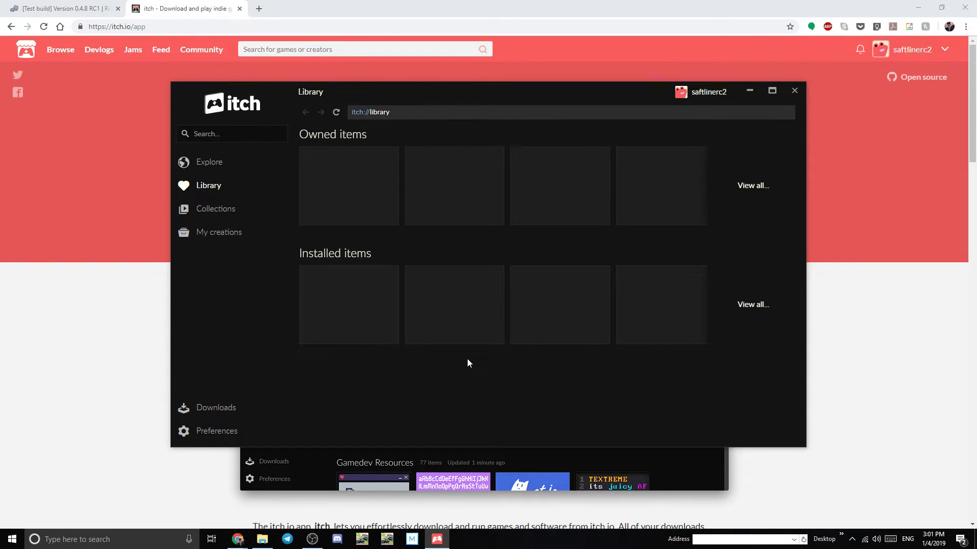
left_click(794, 91)
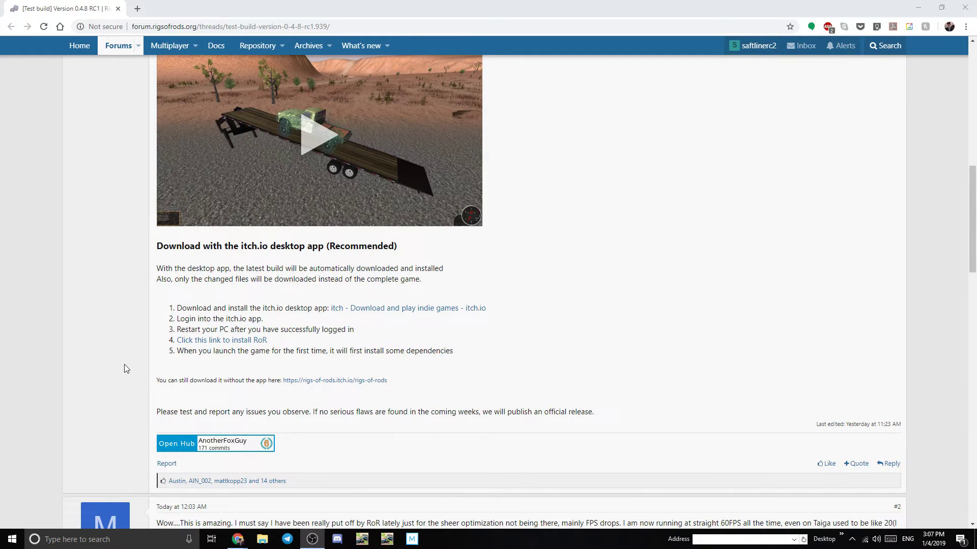
- Launch itch from Windows search, then follow the thread's 'install RoR' link into the itch app
left_click(117, 539)
type("itch")
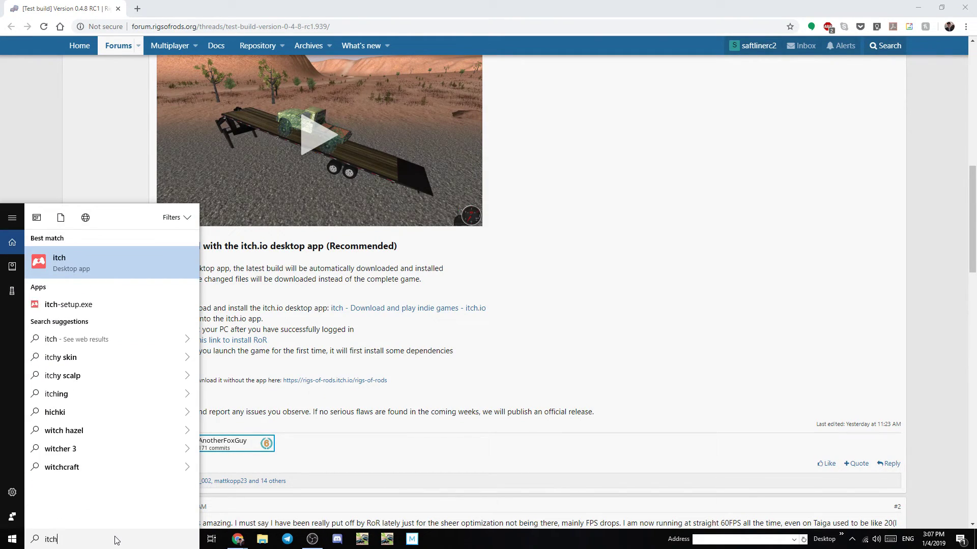
left_click(96, 274)
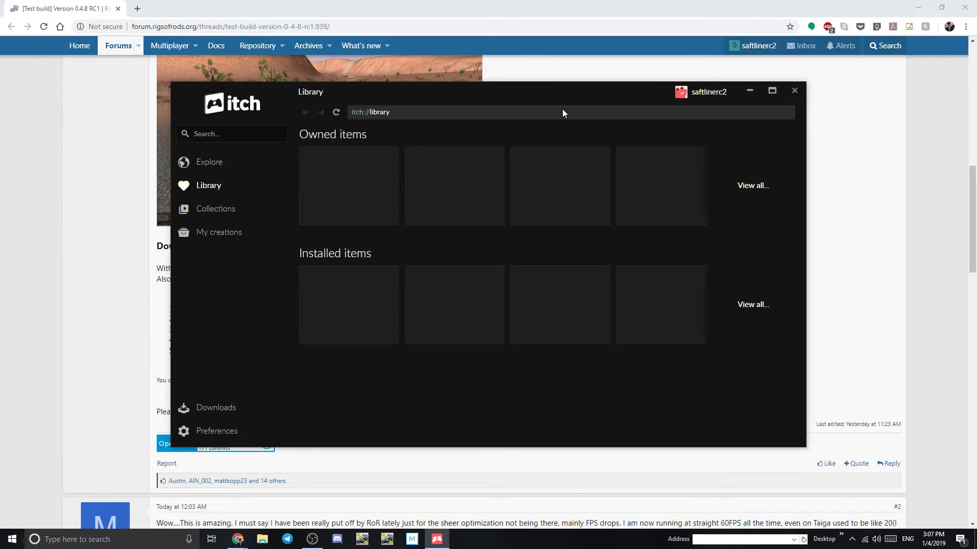
left_click(111, 251)
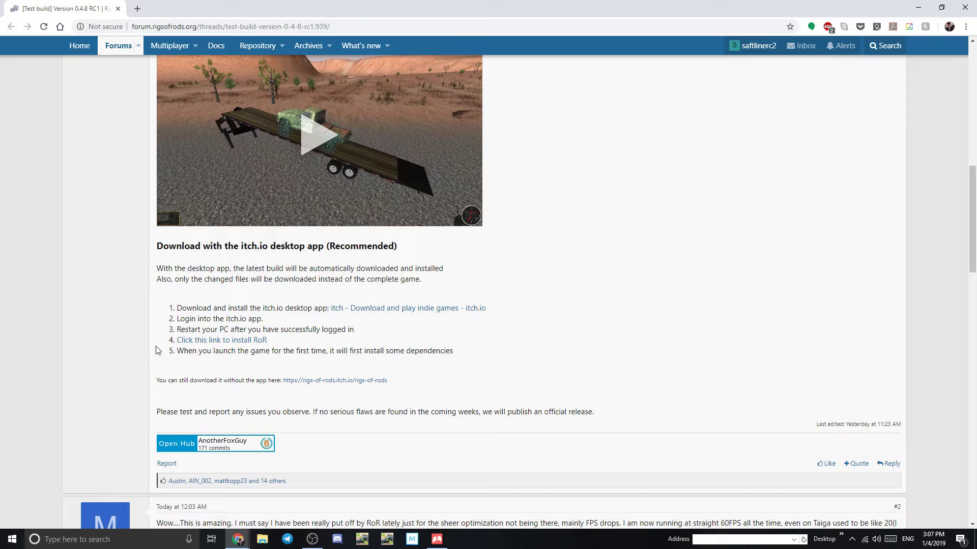
left_click(236, 344)
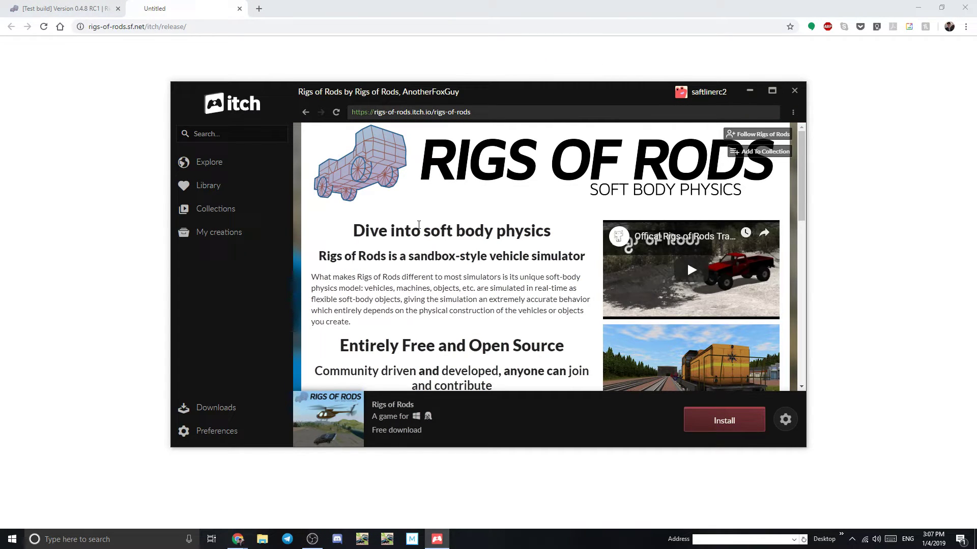
- Bring up the Rigs of Rods install dialog with the Windows release candidate selected
scroll(418, 224, "down", 3)
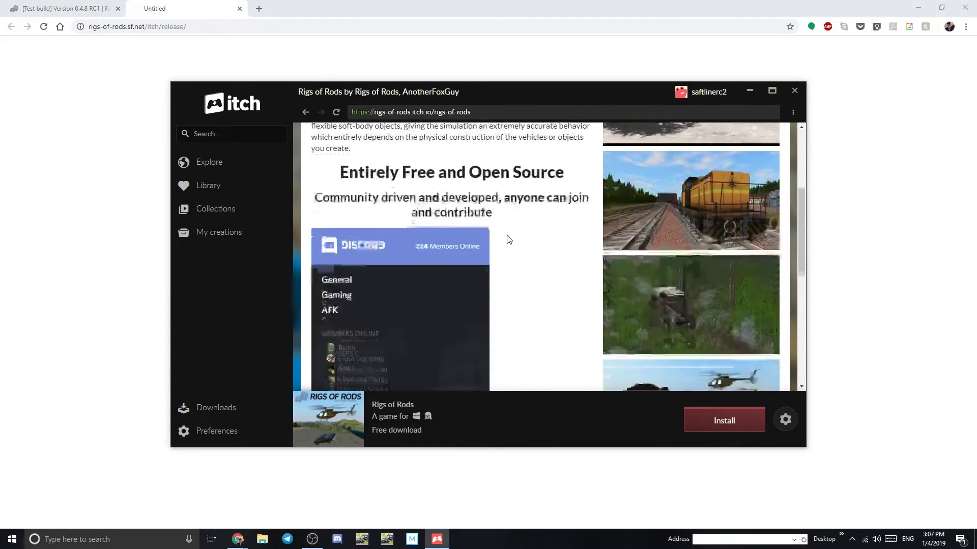
scroll(509, 239, "down", 6)
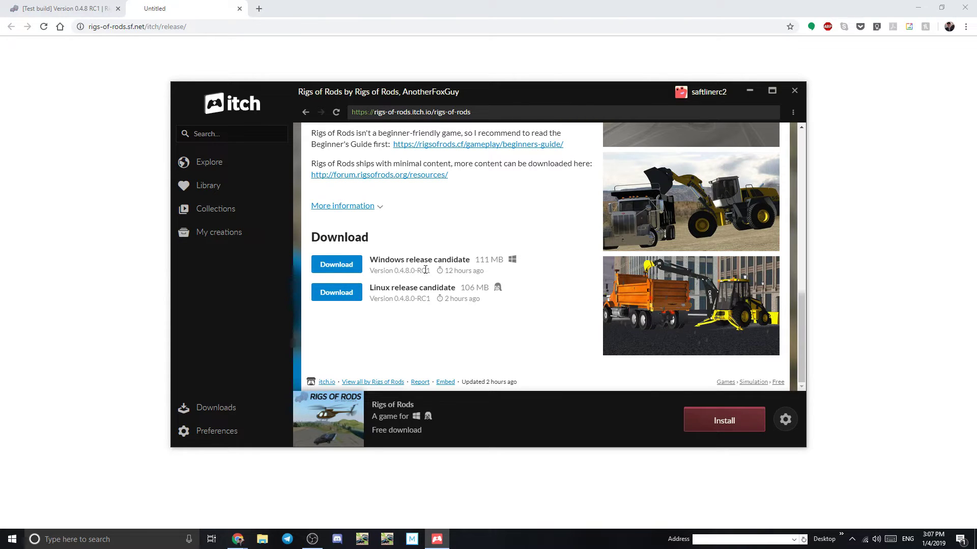
left_click(707, 420)
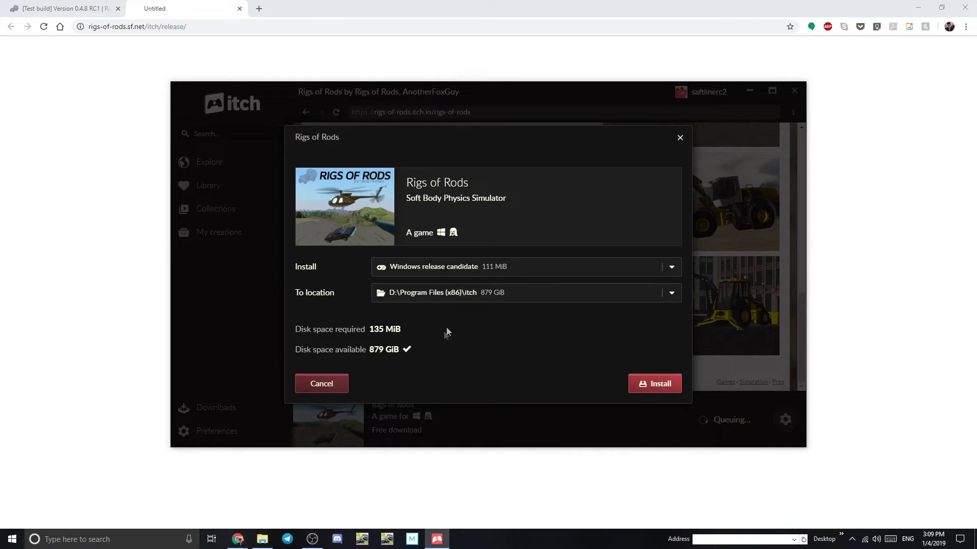
- Install Rigs of Rods with the default settings and launch it from itch
left_click(661, 385)
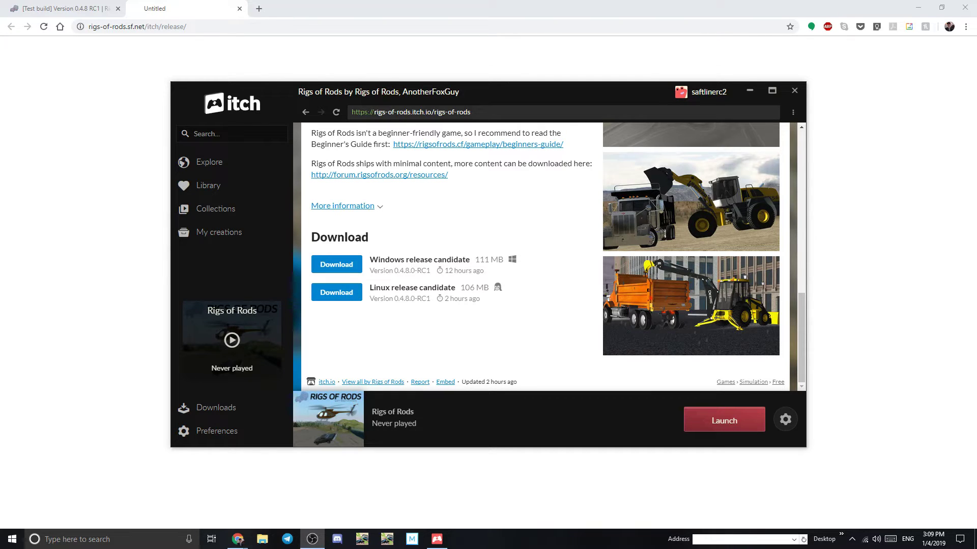
left_click(719, 424)
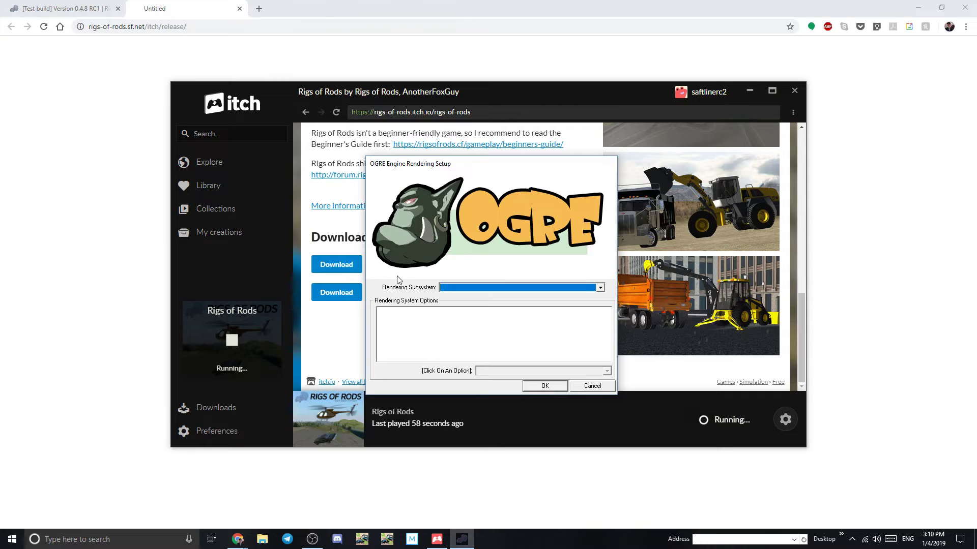
left_click(600, 288)
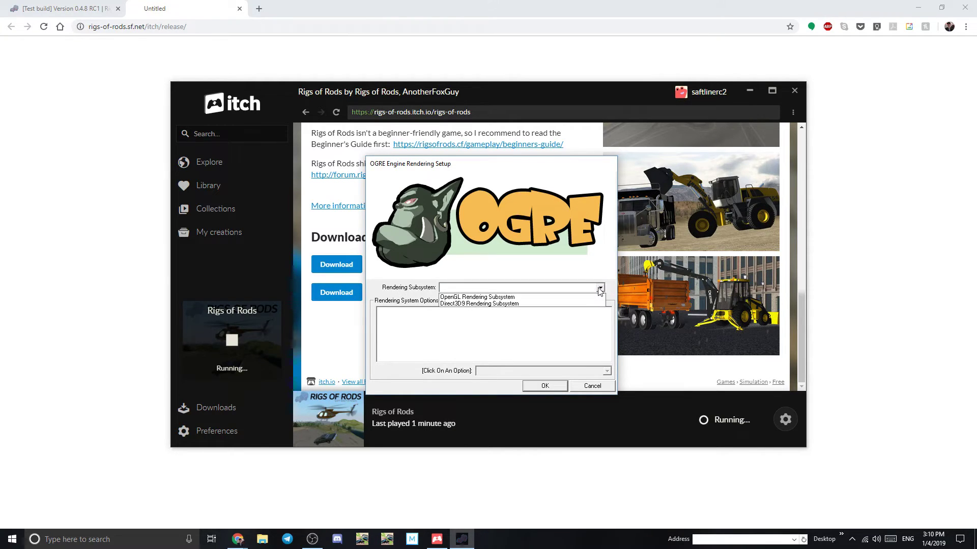
- Select the Direct3D9 Rendering Subsystem in OGRE setup and start the game
left_click(563, 304)
scroll(483, 340, "down", 3)
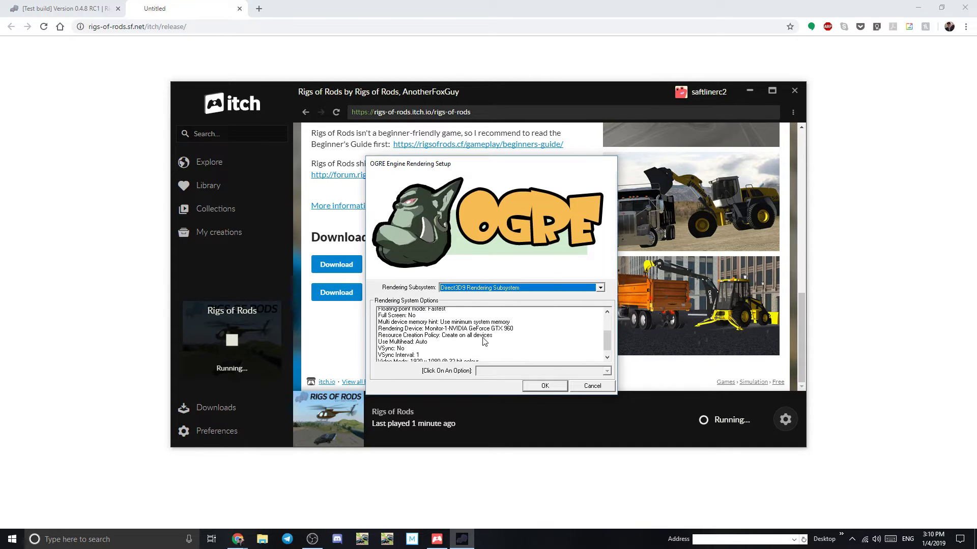
scroll(419, 353, "up", 3)
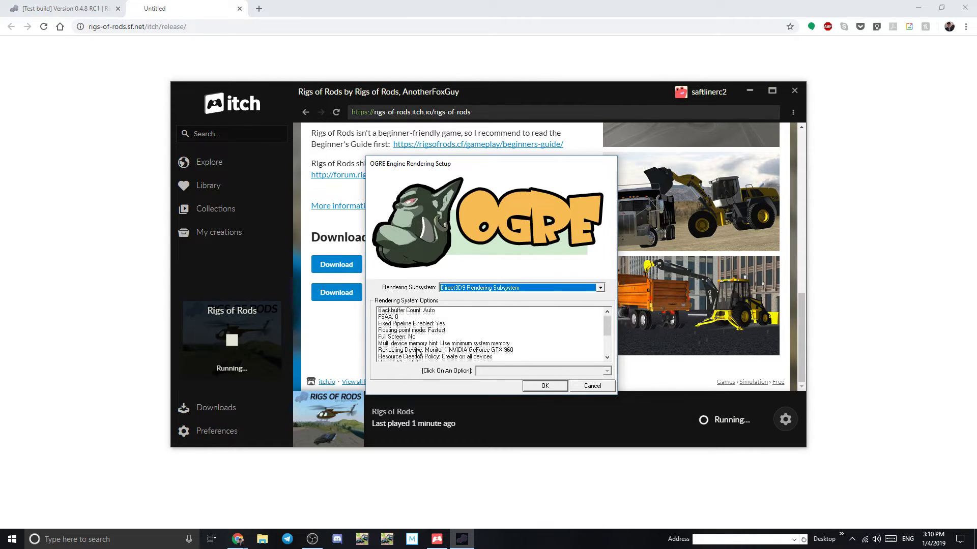
left_click(542, 387)
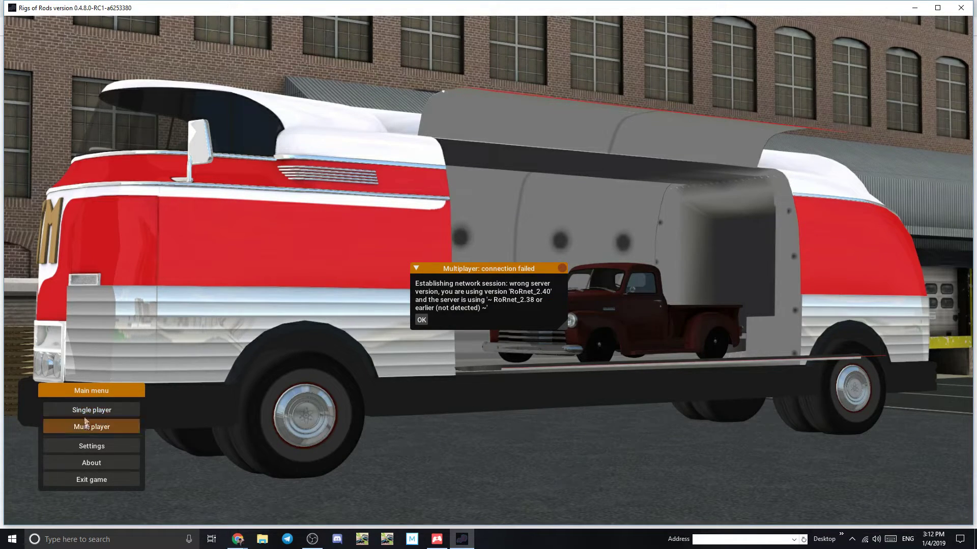
left_click(102, 448)
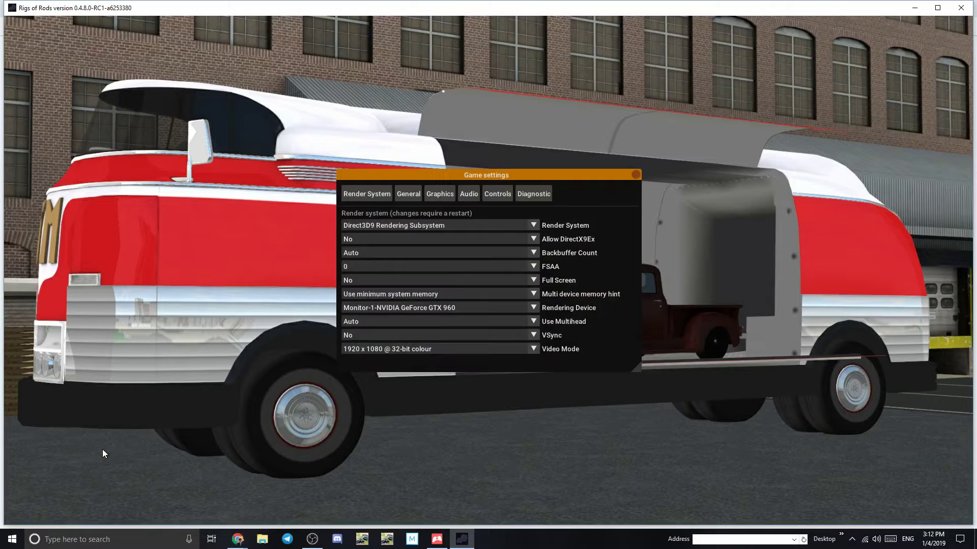
left_click(636, 175)
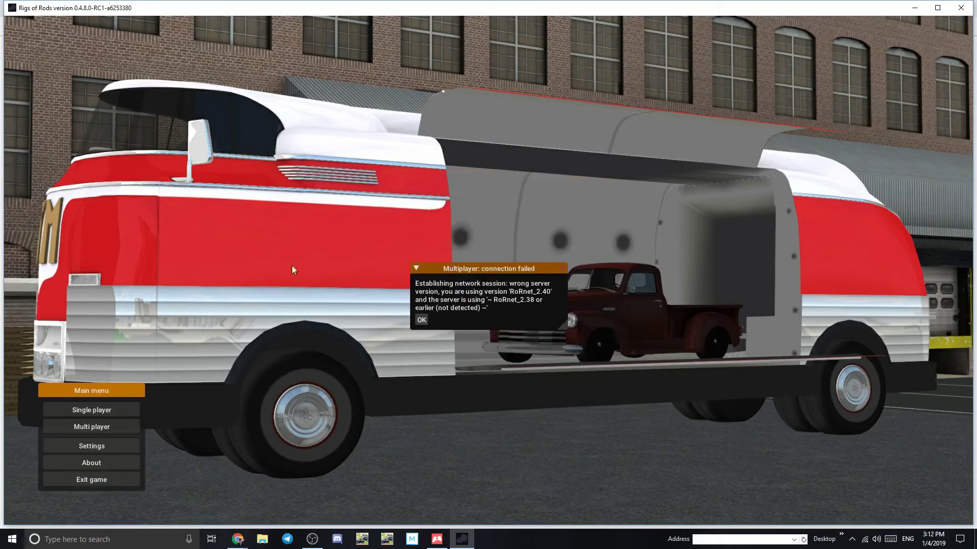
left_click(106, 464)
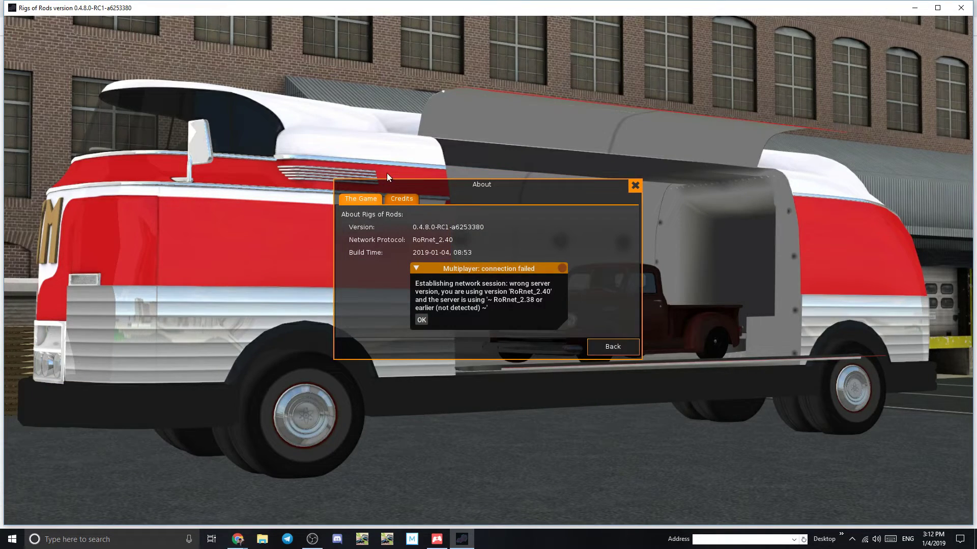
left_click(402, 203)
scroll(617, 274, "down", 5)
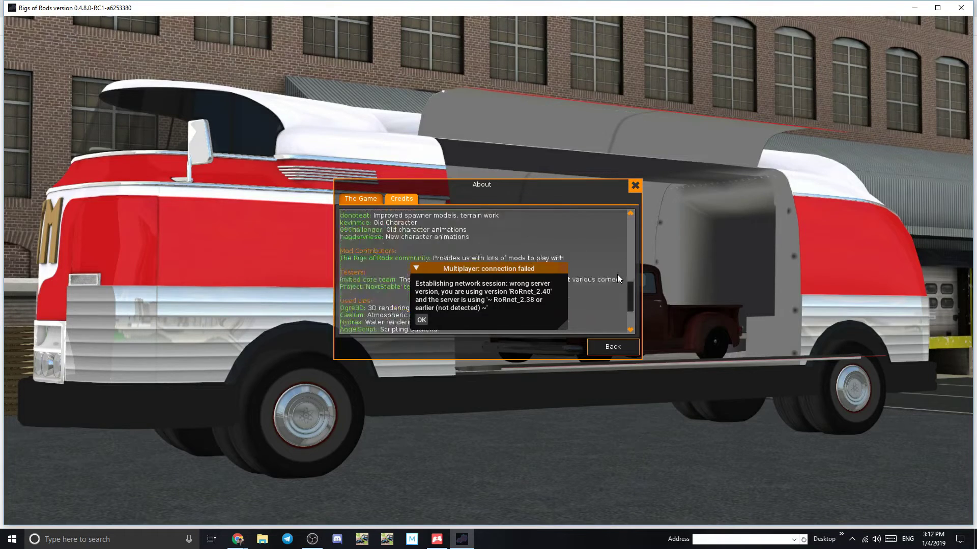
left_click(635, 185)
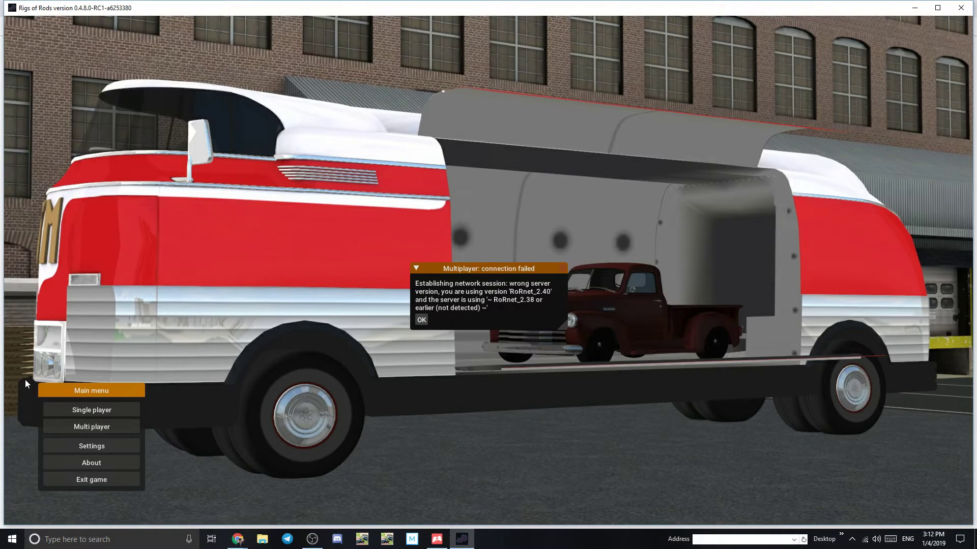
left_click(73, 427)
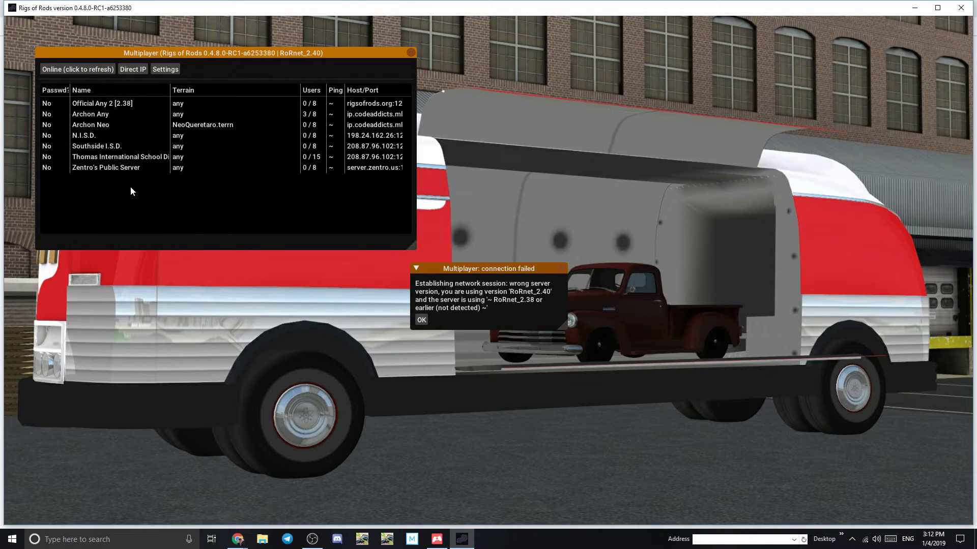
left_click(127, 72)
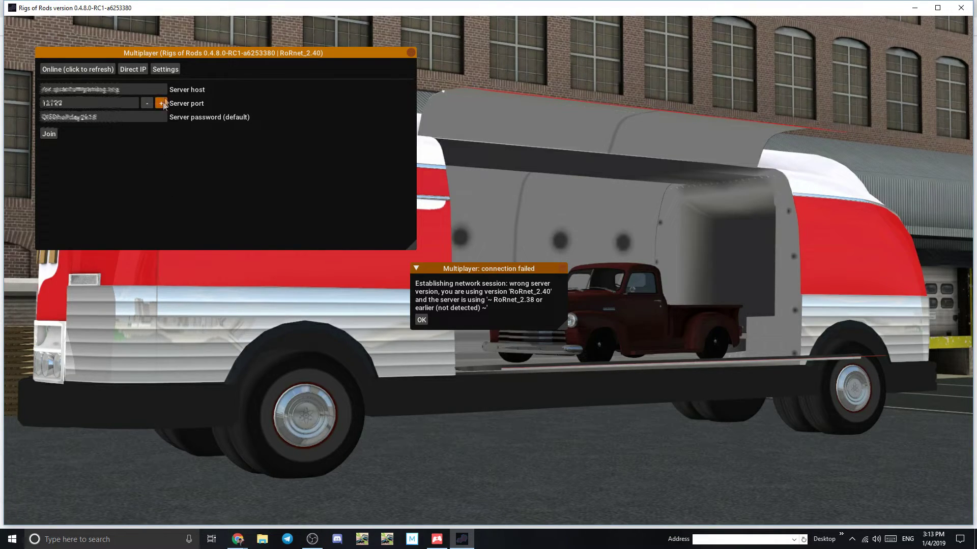
left_click(174, 69)
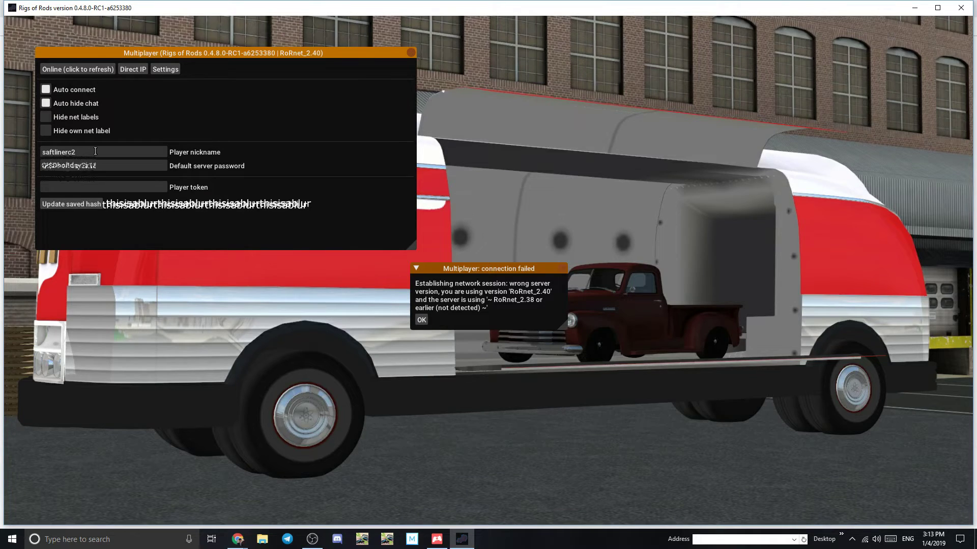
left_click(82, 73)
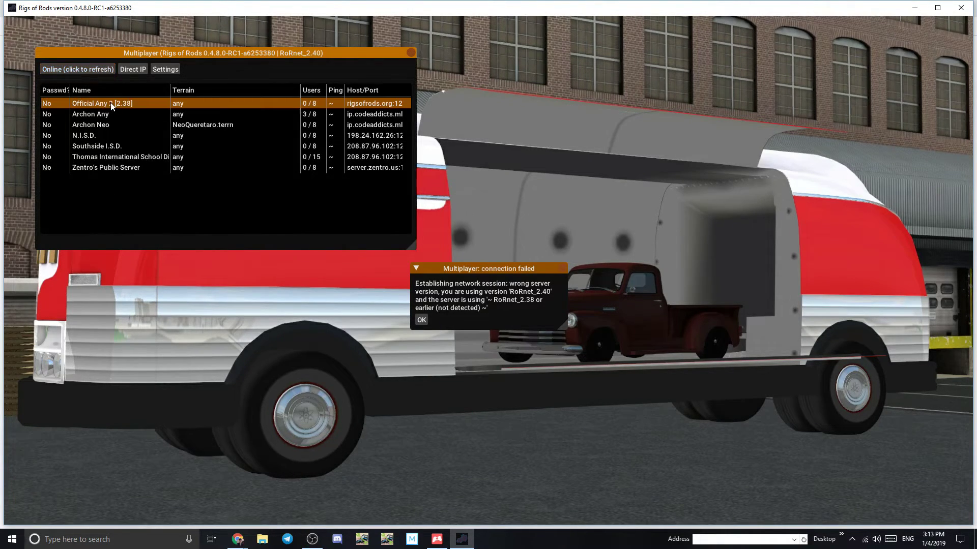
left_click(410, 53)
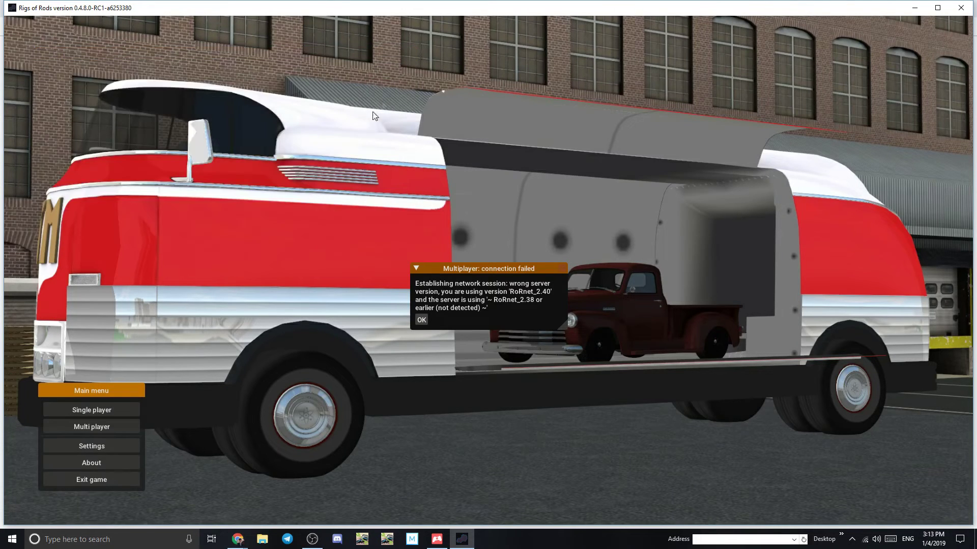
- Start single player on the Arizona terrain and dismiss the connection-failed popup
left_click(121, 410)
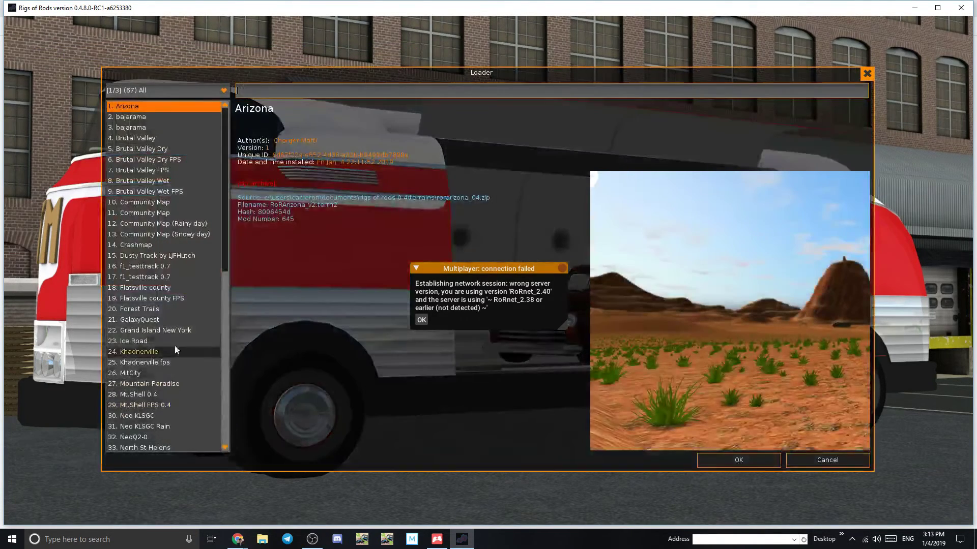
left_click(737, 460)
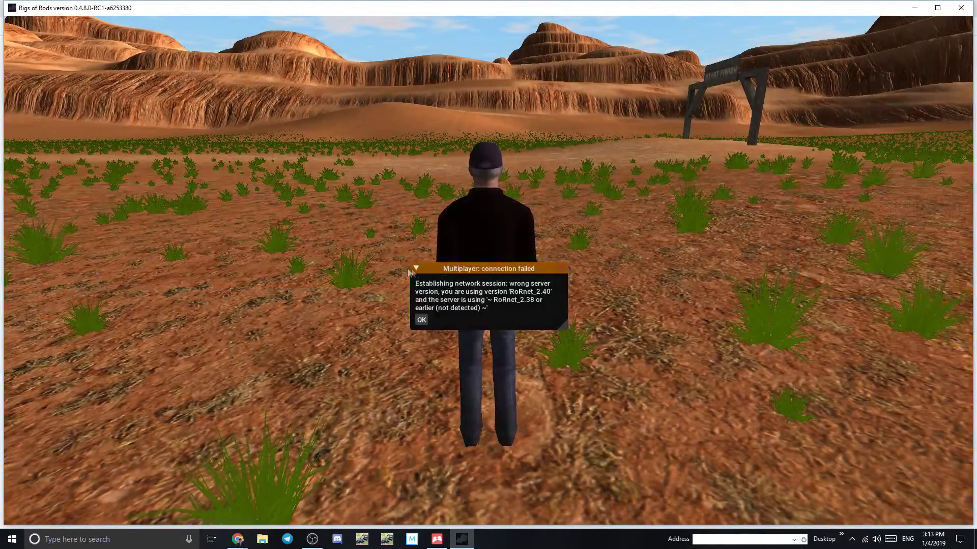
left_click(421, 320)
- Reveal the top menu bar and bring up the Simulation menu's Get new vehicle entry
mouse_move(51, 25)
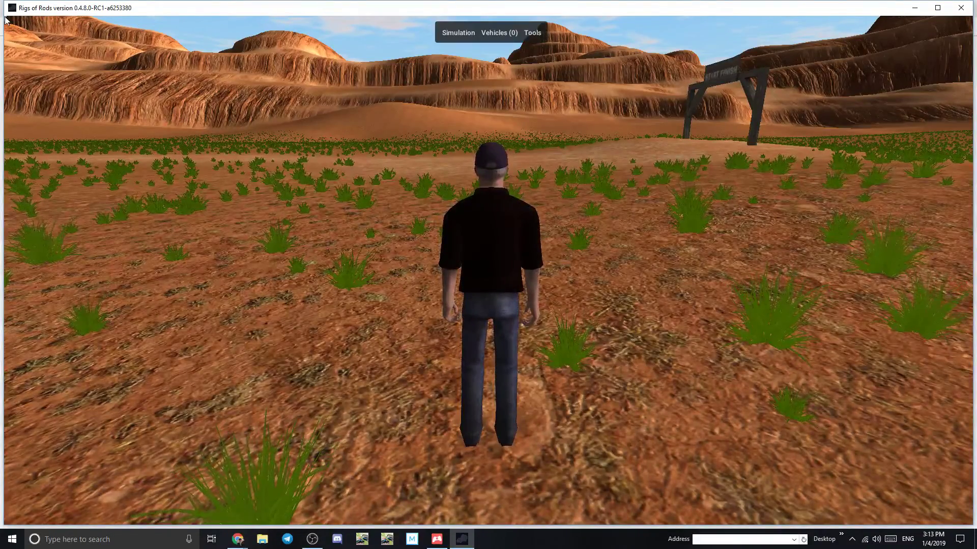
mouse_move(474, 34)
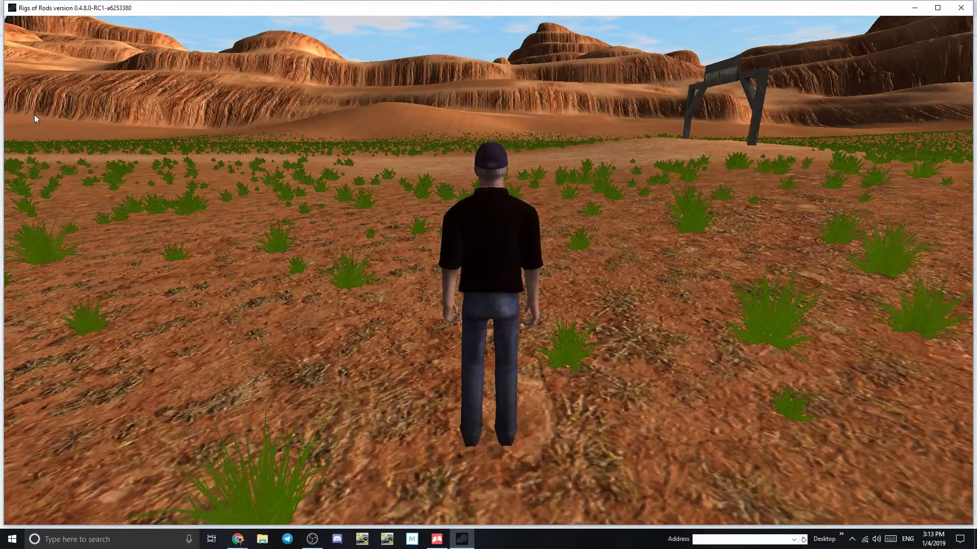
mouse_move(8, 20)
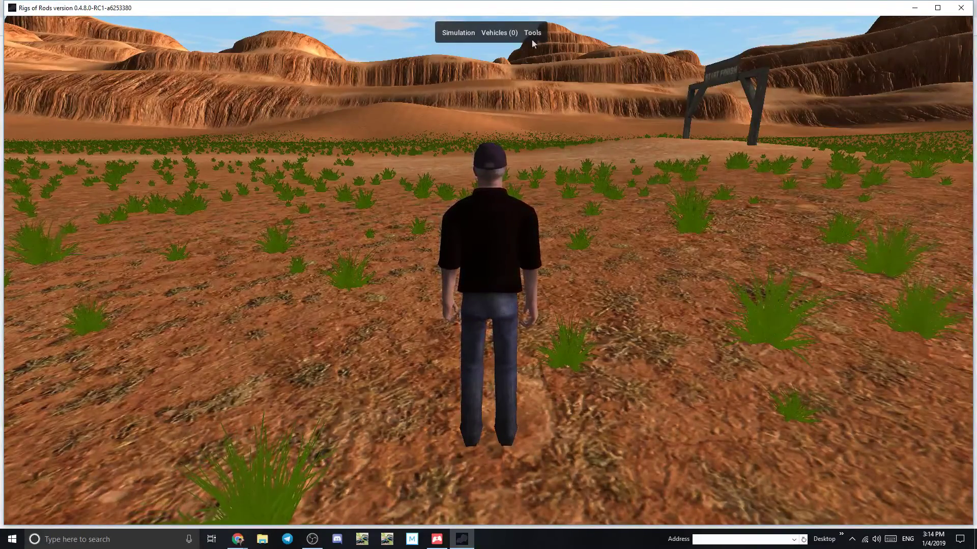
mouse_move(505, 38)
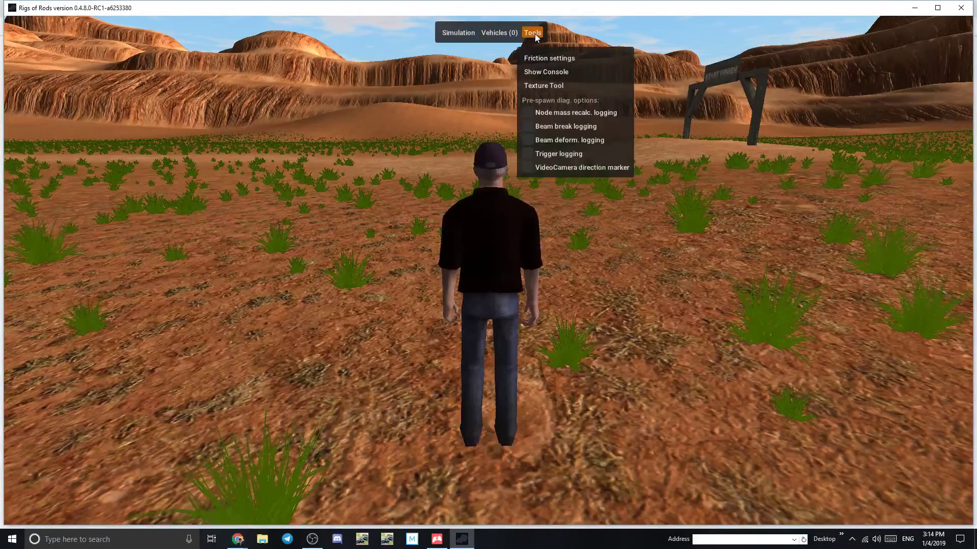
mouse_move(454, 32)
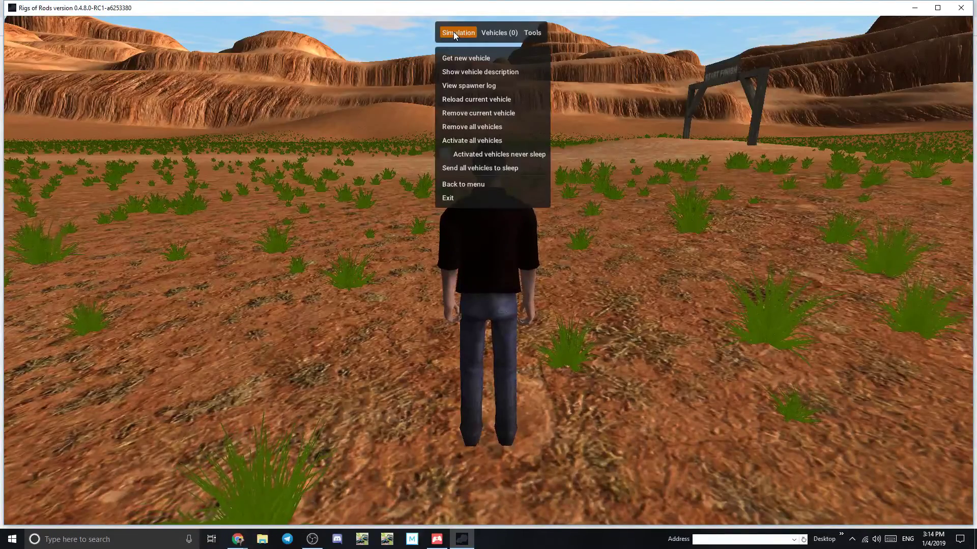
- Spawn the 1968 Blue Bird IH Loadstar school bus, then step out and walk forward
left_click(469, 58)
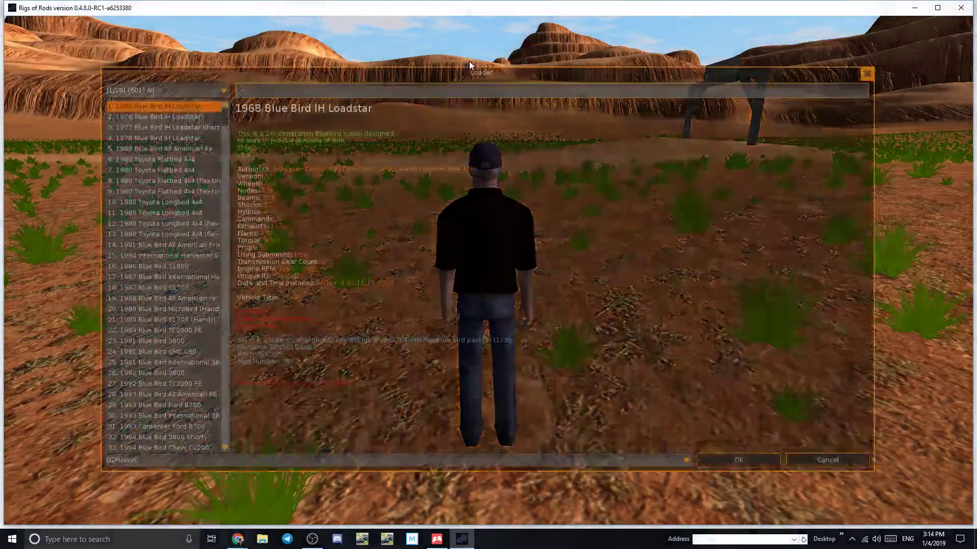
left_click(720, 462)
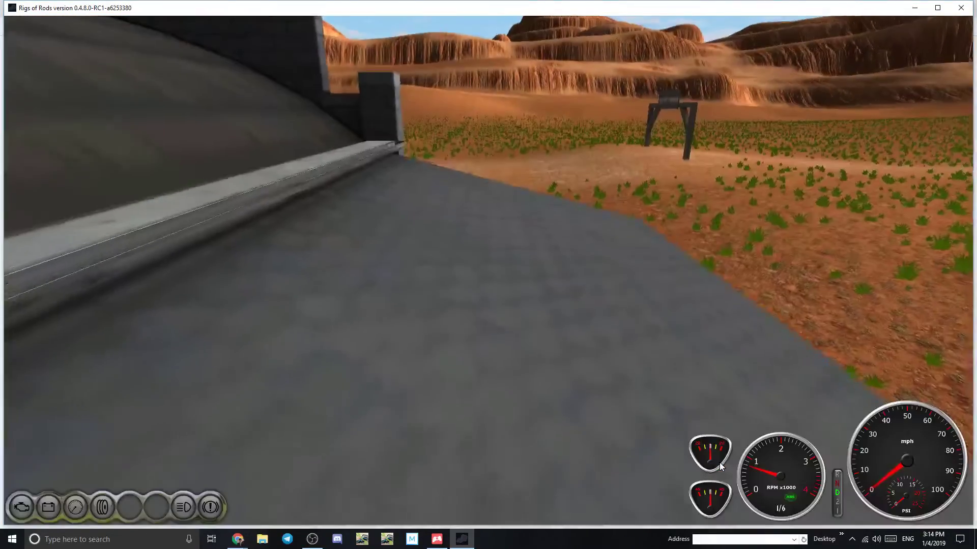
key("Return")
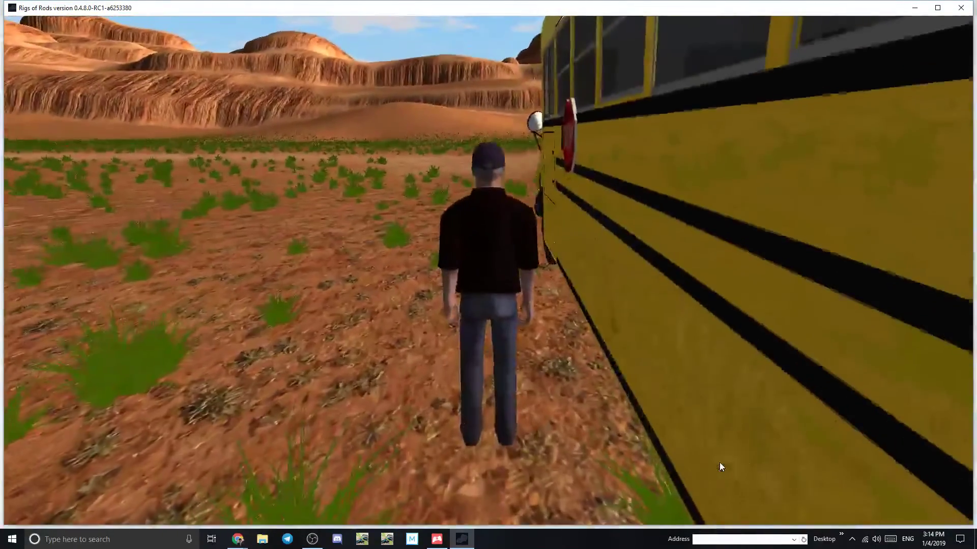
key("w")
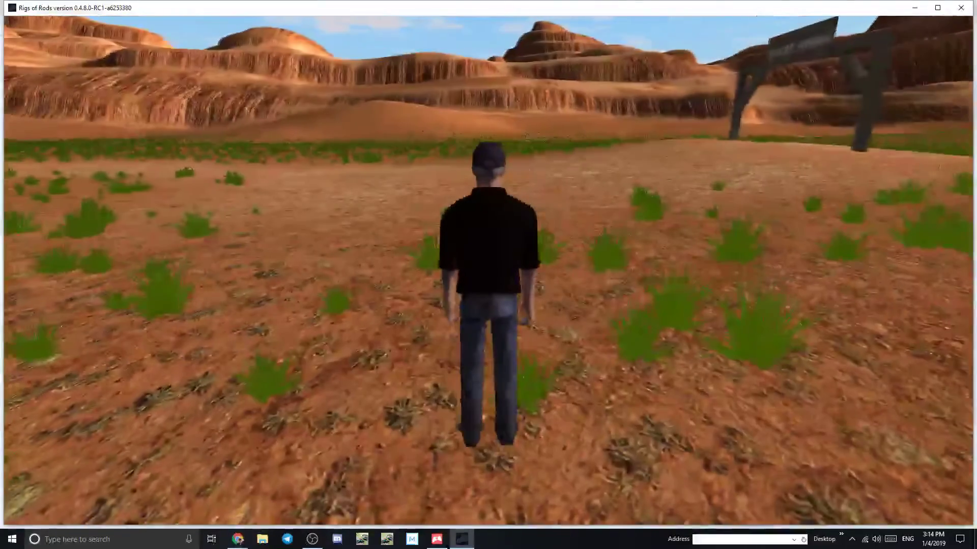
- Get back into the school bus with the E key
mouse_move(430, 16)
mouse_move(501, 32)
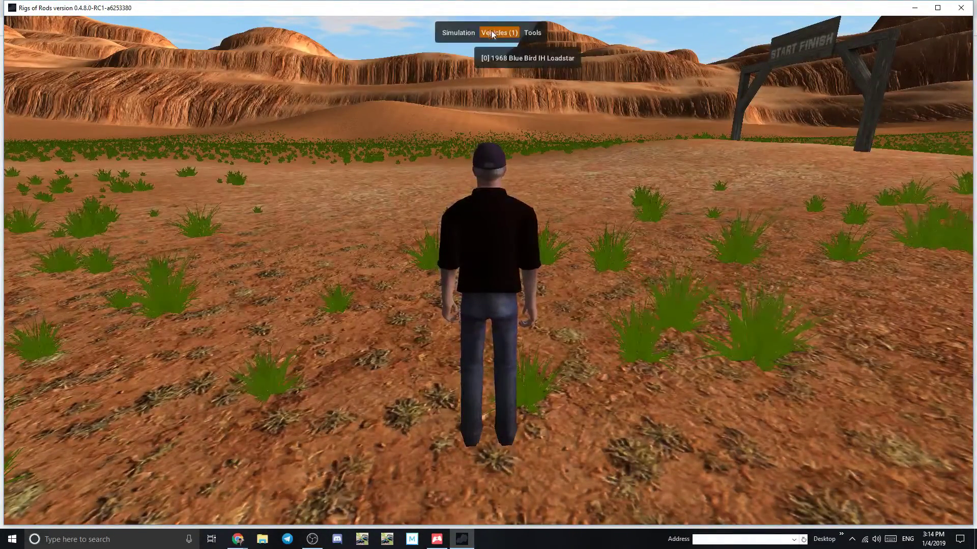
mouse_move(461, 33)
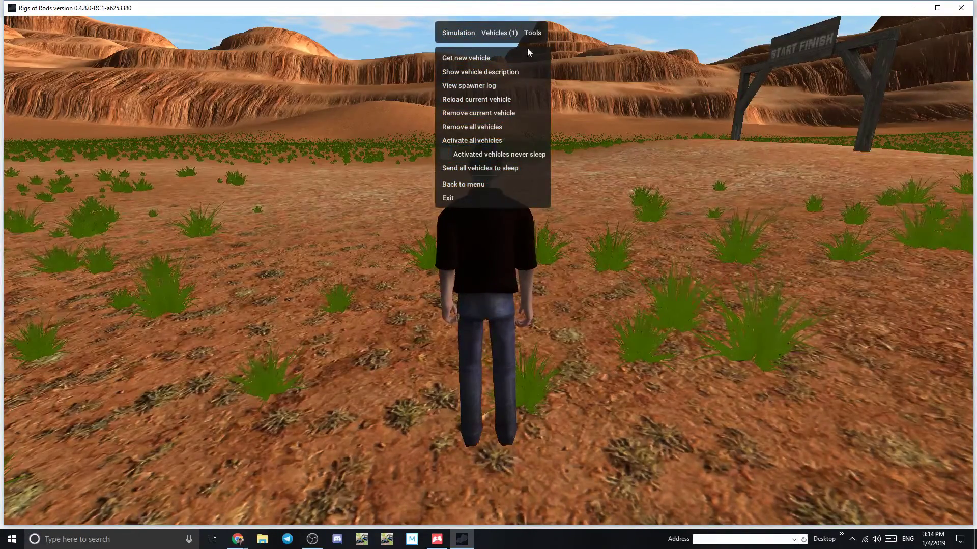
mouse_move(539, 33)
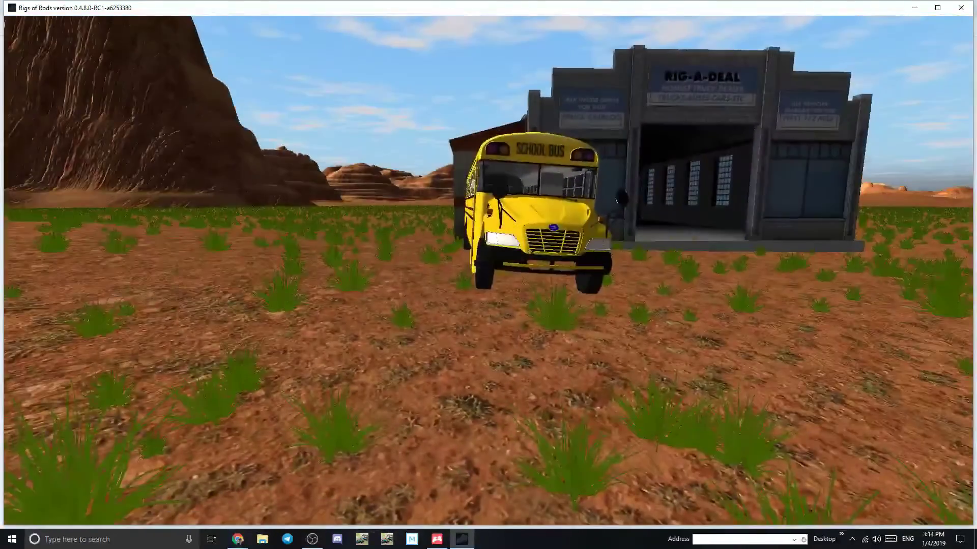
key("e")
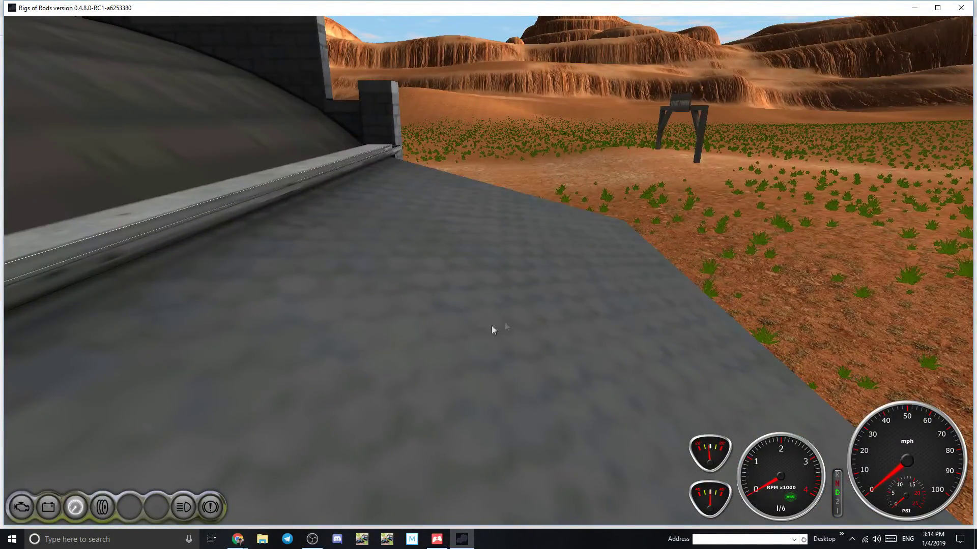
- View the bus from outside, exit on foot, and look around with a behind-character camera
key("c")
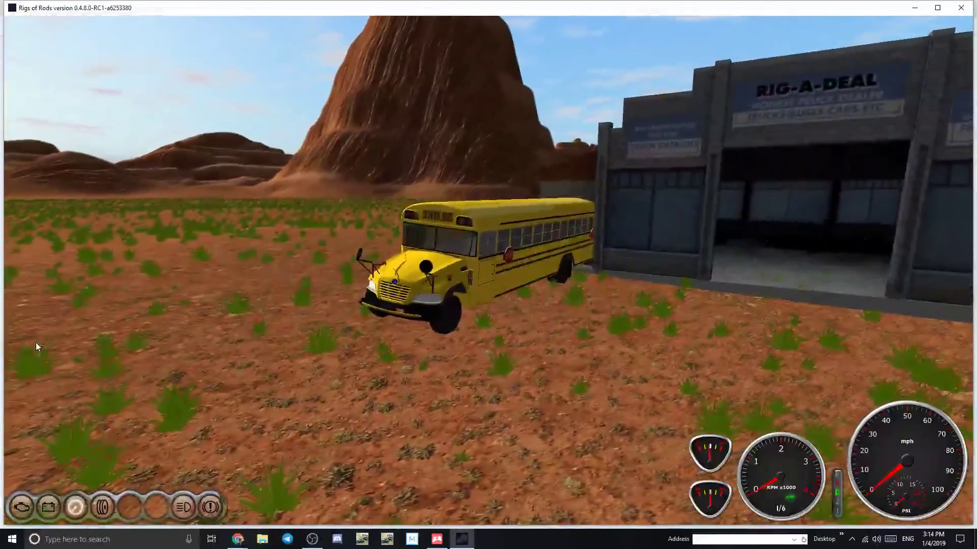
key("Return")
key("Left")
key("Right")
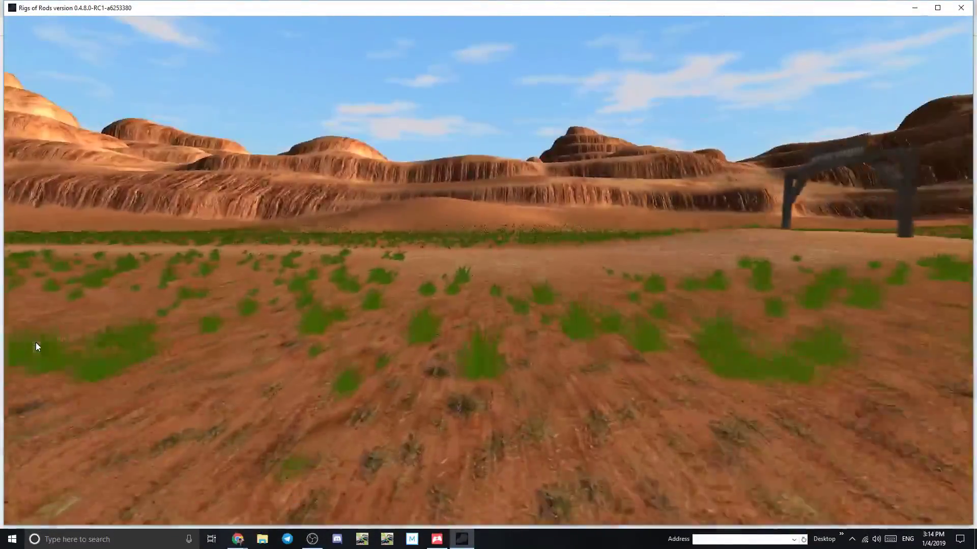
key("c")
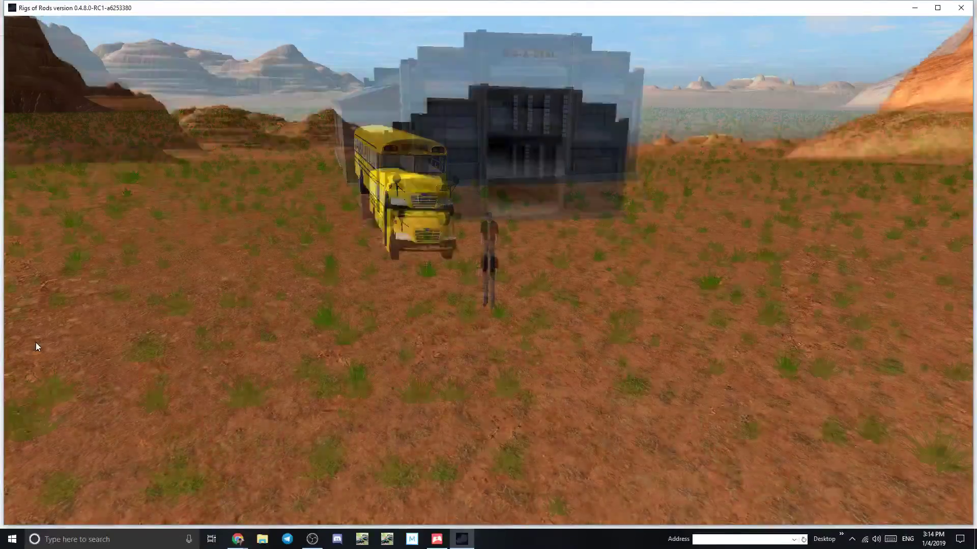
mouse_move(341, 20)
mouse_move(466, 34)
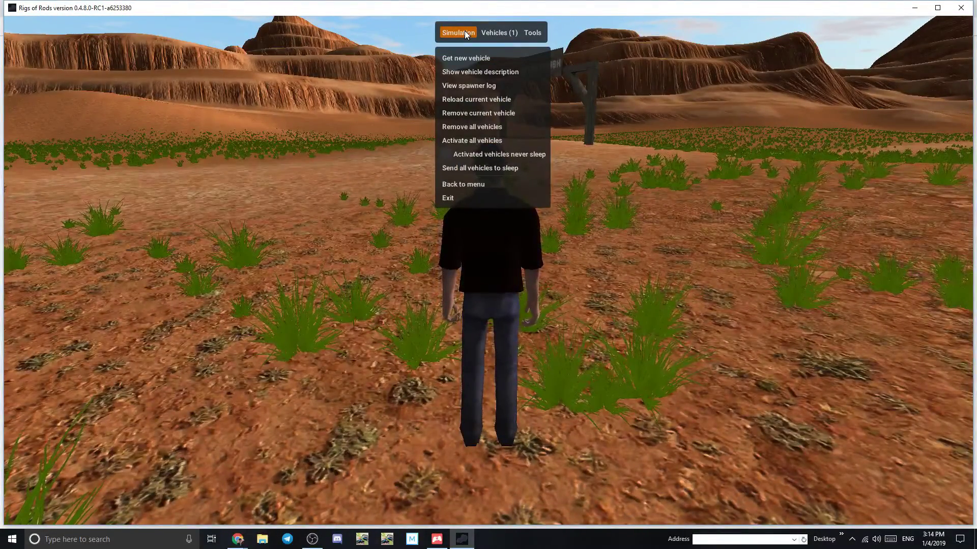
- Choose Back to menu from the Simulation menu to leave the Arizona terrain
mouse_move(540, 33)
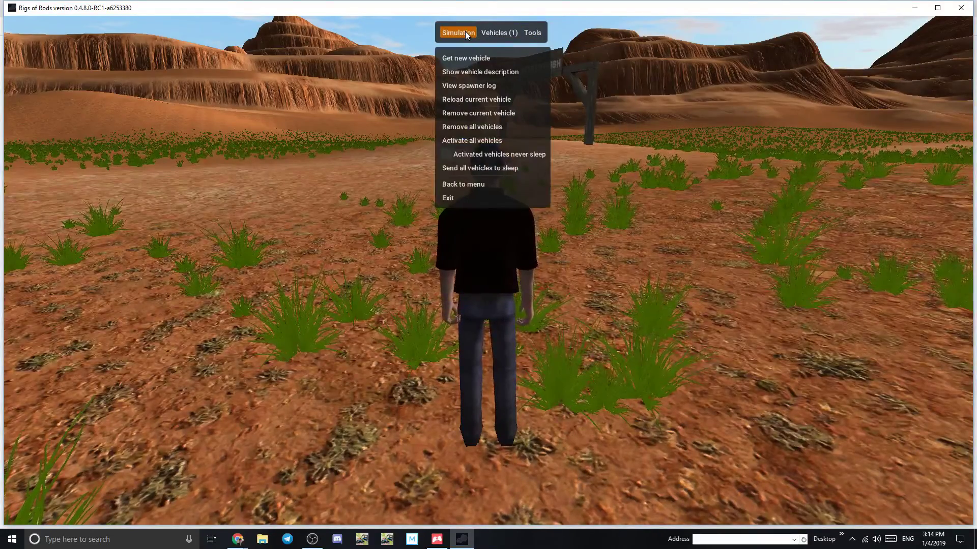
left_click(476, 183)
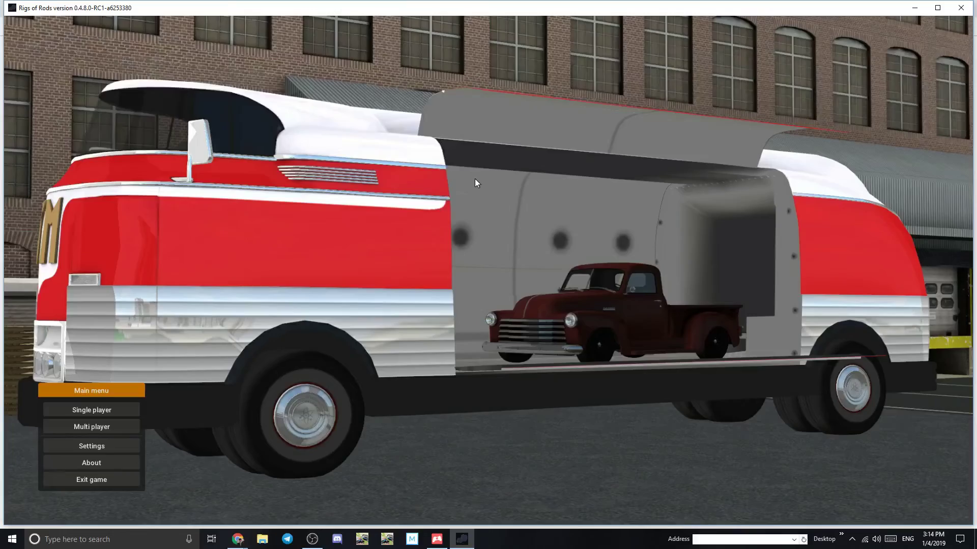